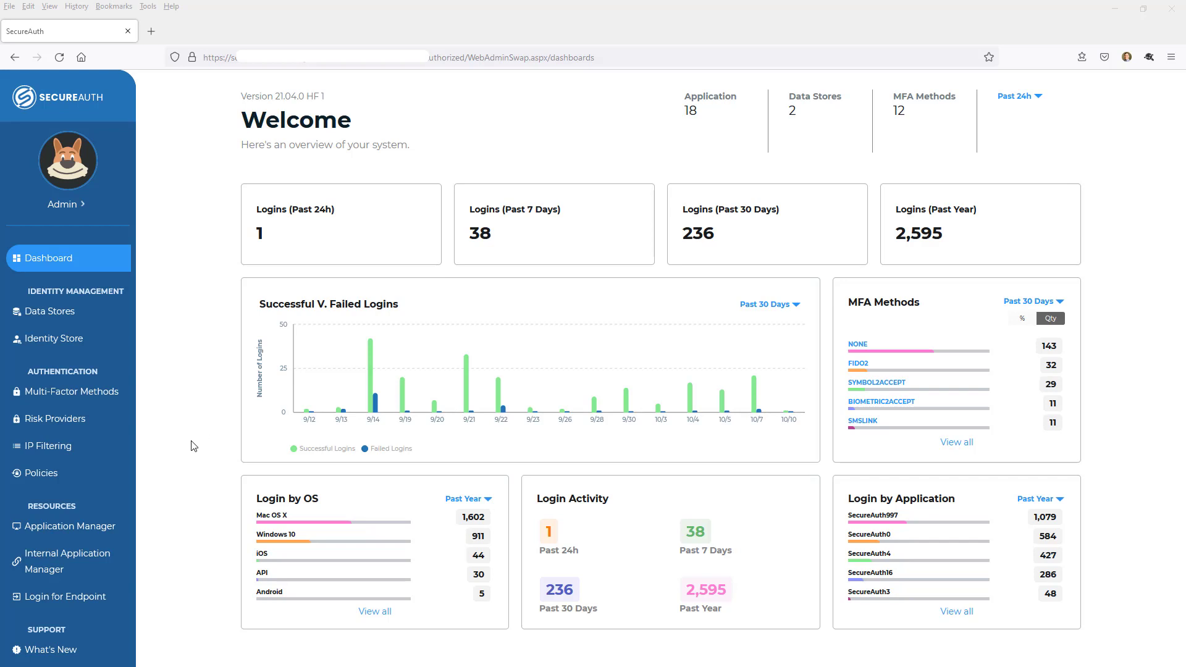
From the authentication policies list, add a new policy and retitle it 'New Policy'
{"action": "left_click", "coordinate": [32, 474]}
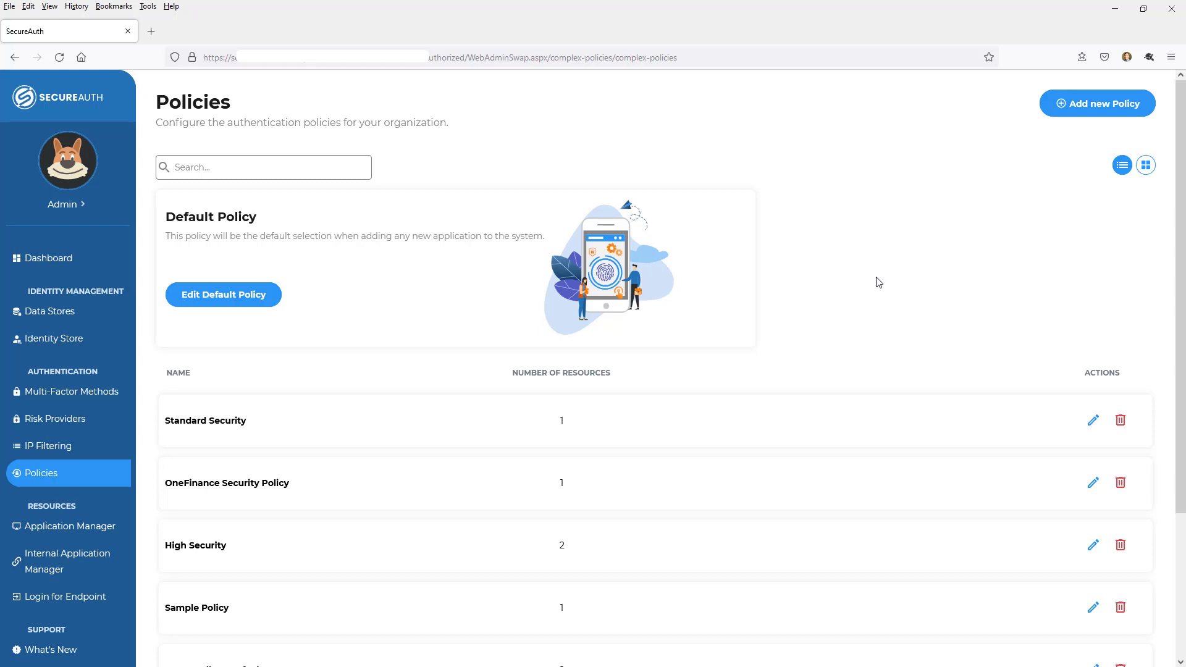
{"action": "left_click", "coordinate": [1079, 112]}
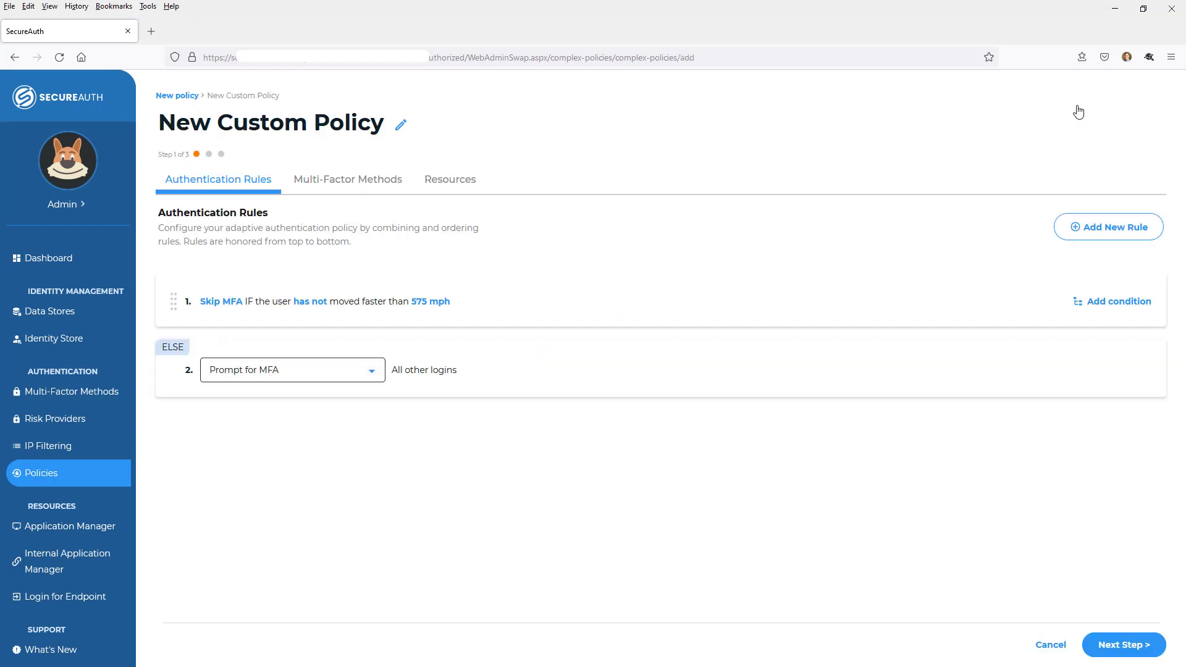
{"action": "left_click", "coordinate": [402, 127]}
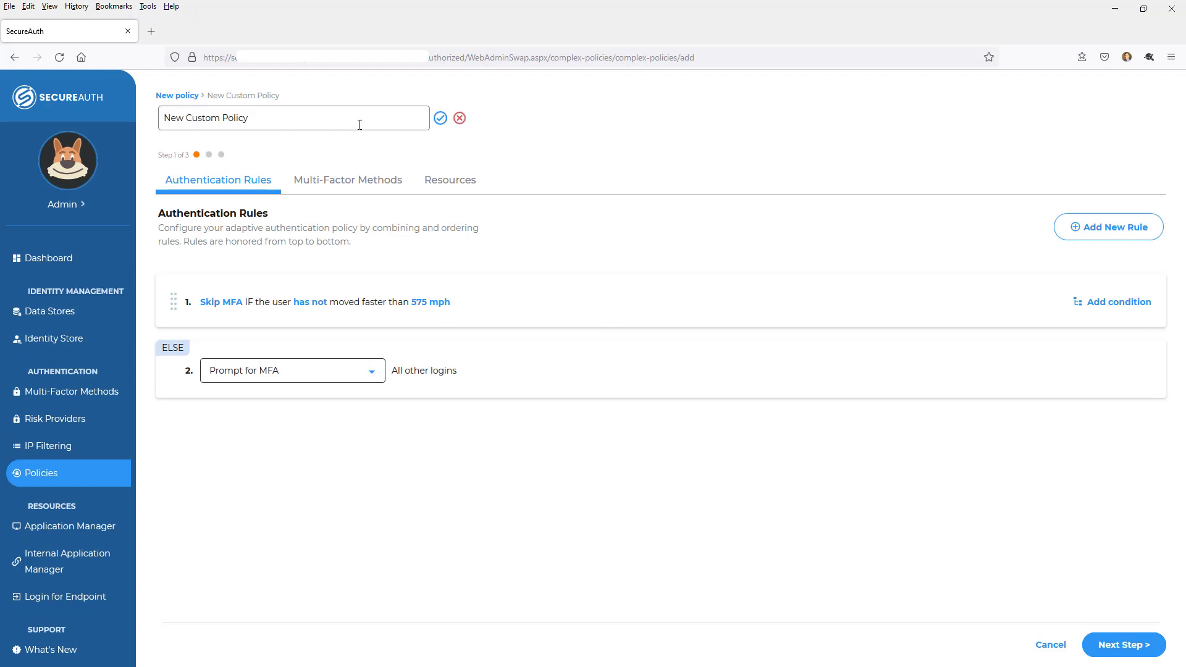
{"action": "triple_click", "coordinate": [165, 123]}
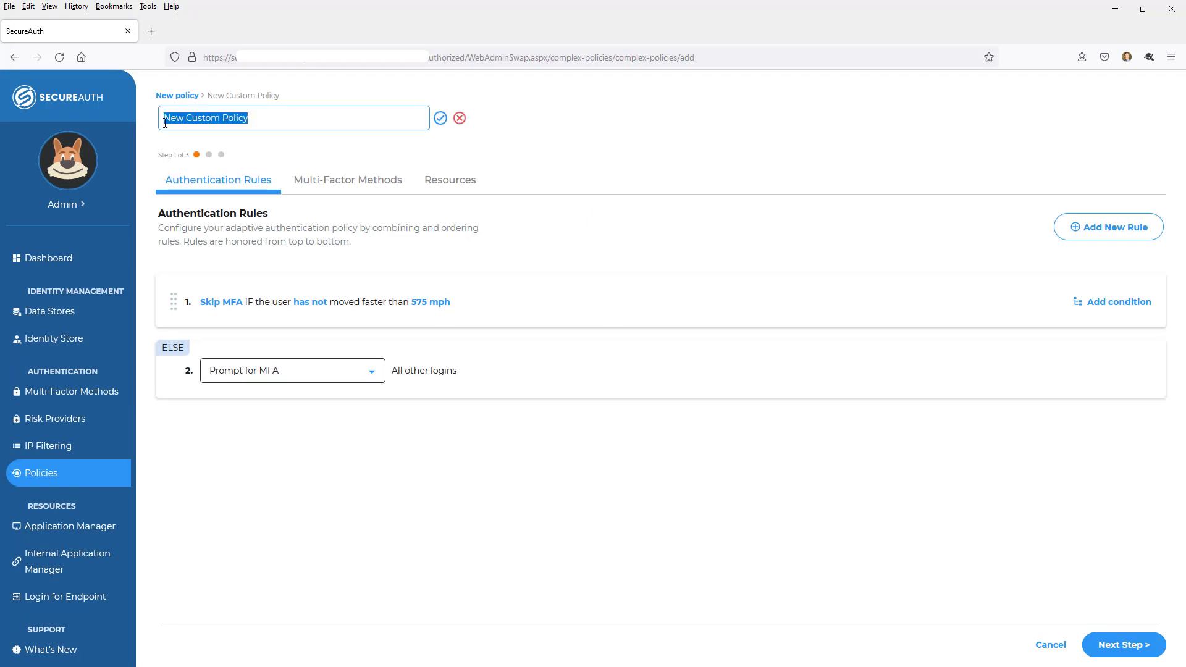
{"action": "type", "text": "New"}
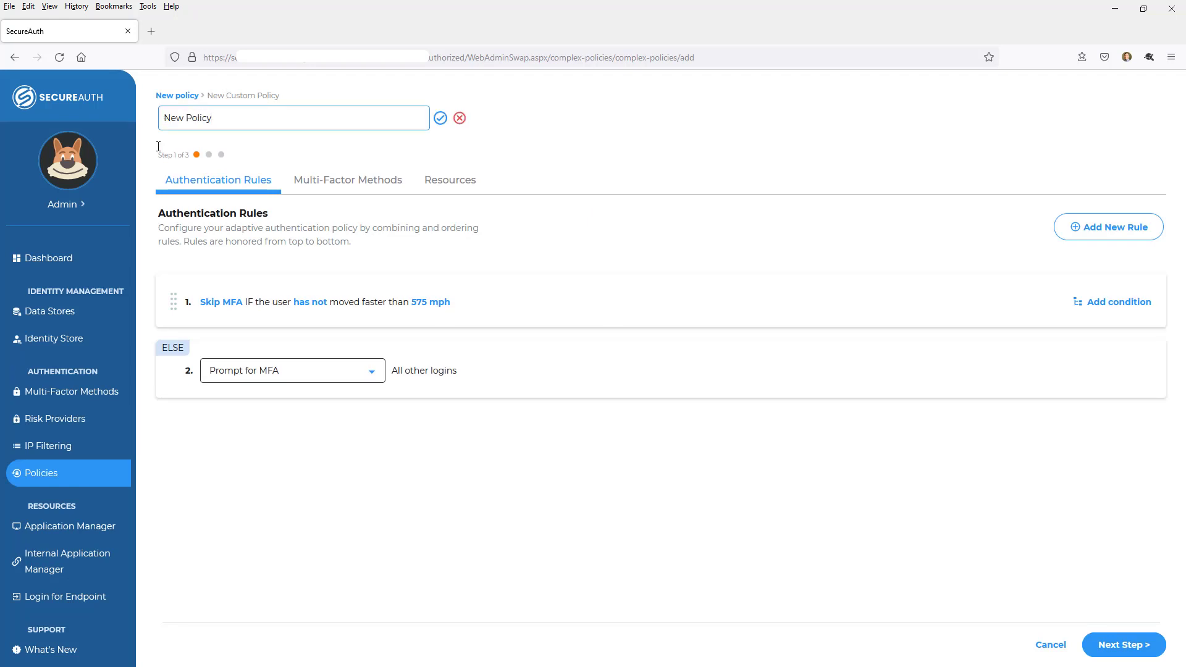
{"action": "left_click", "coordinate": [440, 118]}
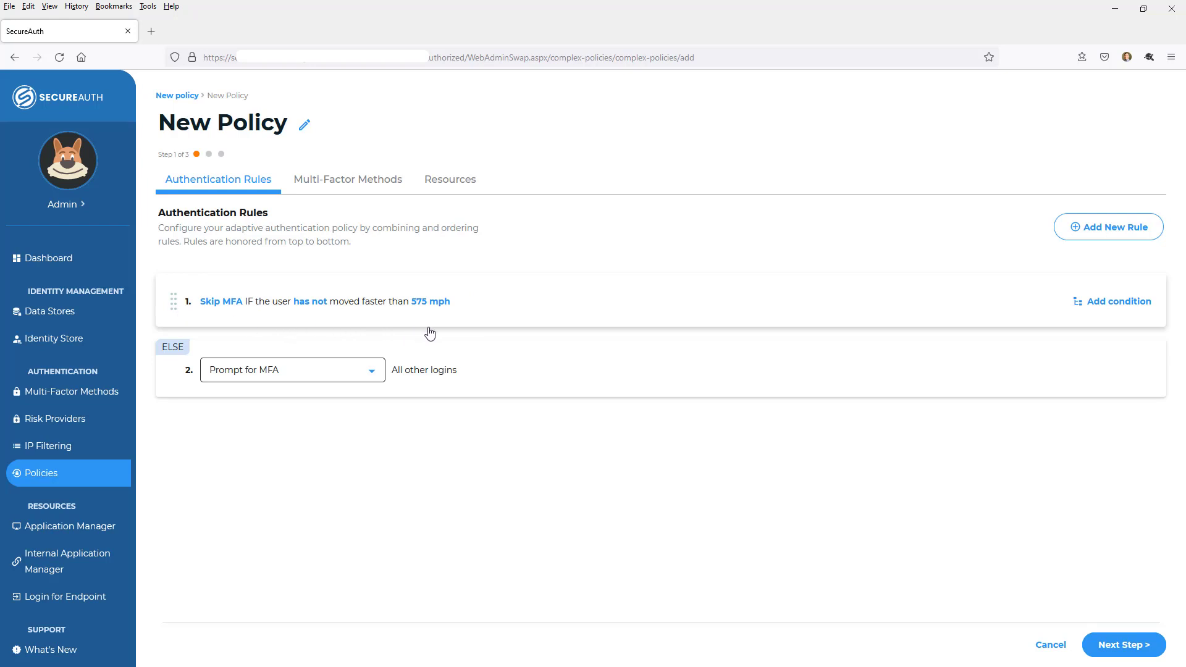
Add a Country rule that skips MFA for United States of America and Canada
{"action": "left_click", "coordinate": [1077, 230]}
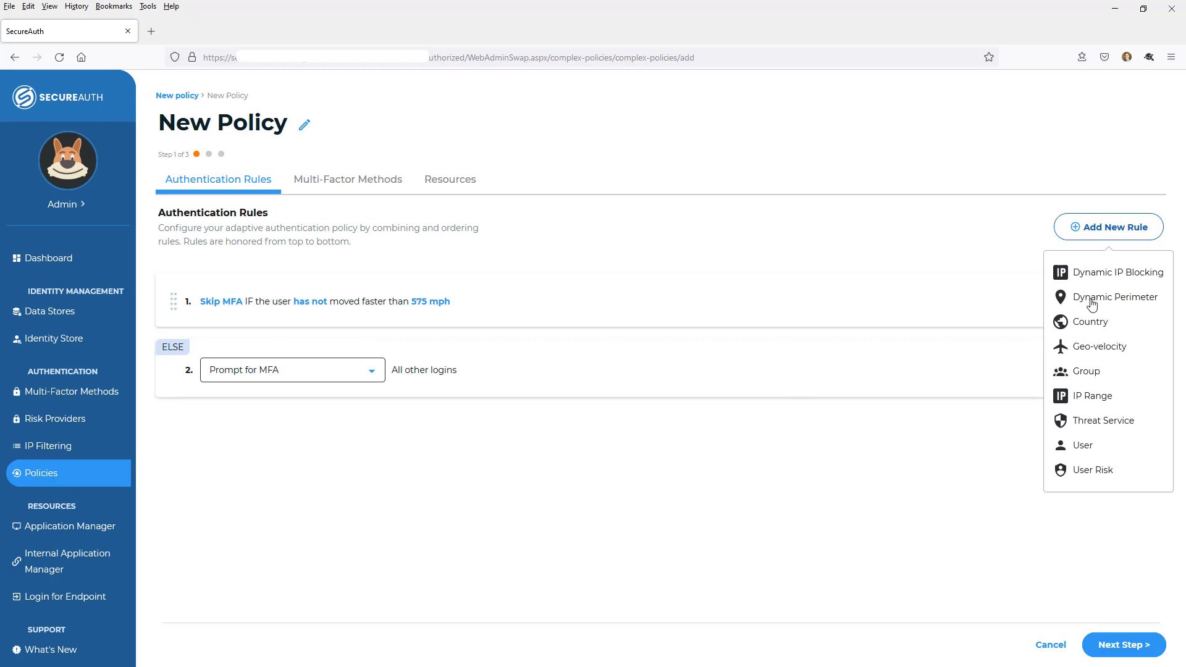
{"action": "left_click", "coordinate": [1091, 322]}
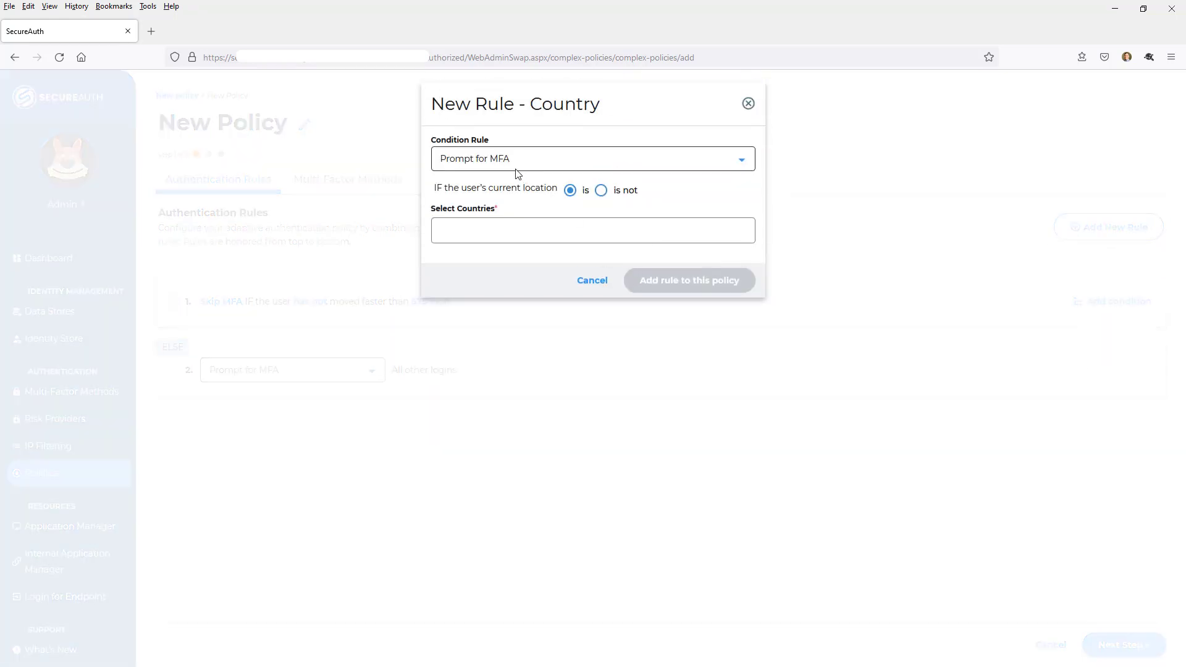
{"action": "left_click", "coordinate": [513, 162]}
{"action": "left_click", "coordinate": [457, 204]}
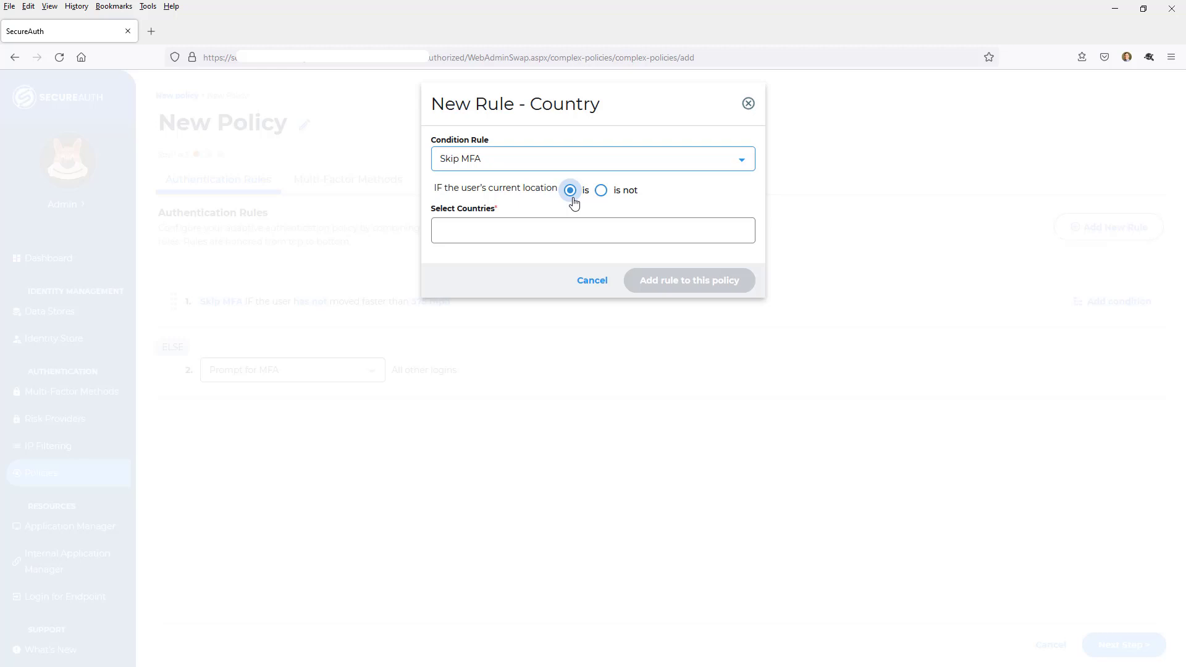
{"action": "left_click", "coordinate": [535, 230]}
{"action": "type", "text": "united"}
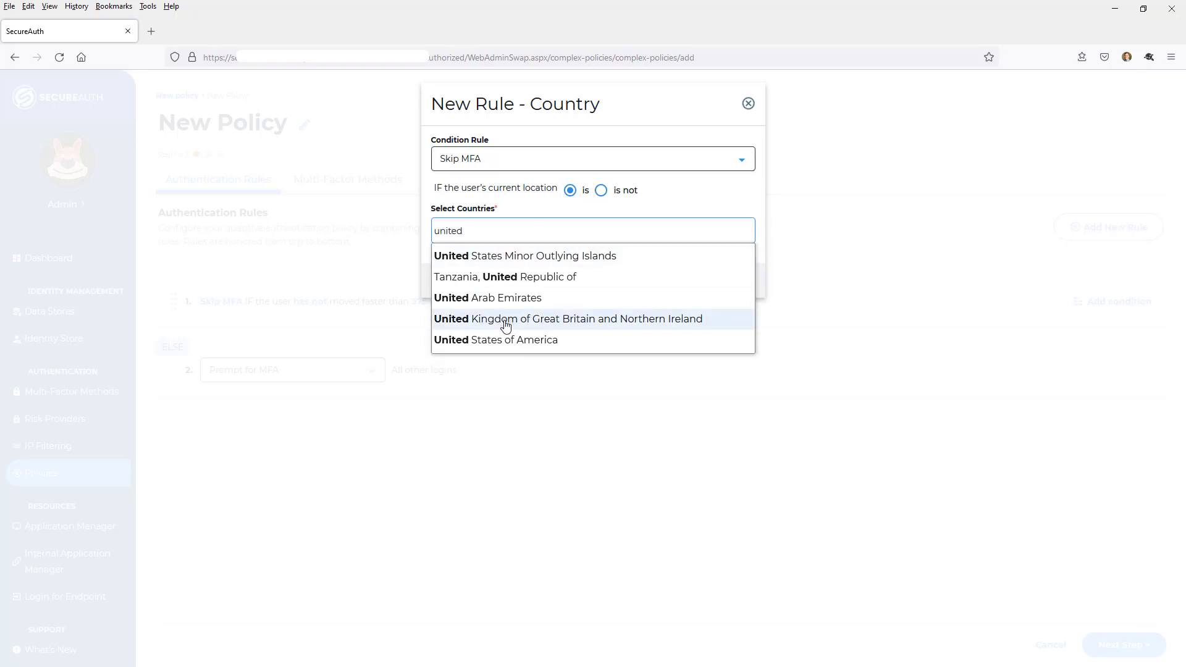
{"action": "left_click", "coordinate": [506, 340]}
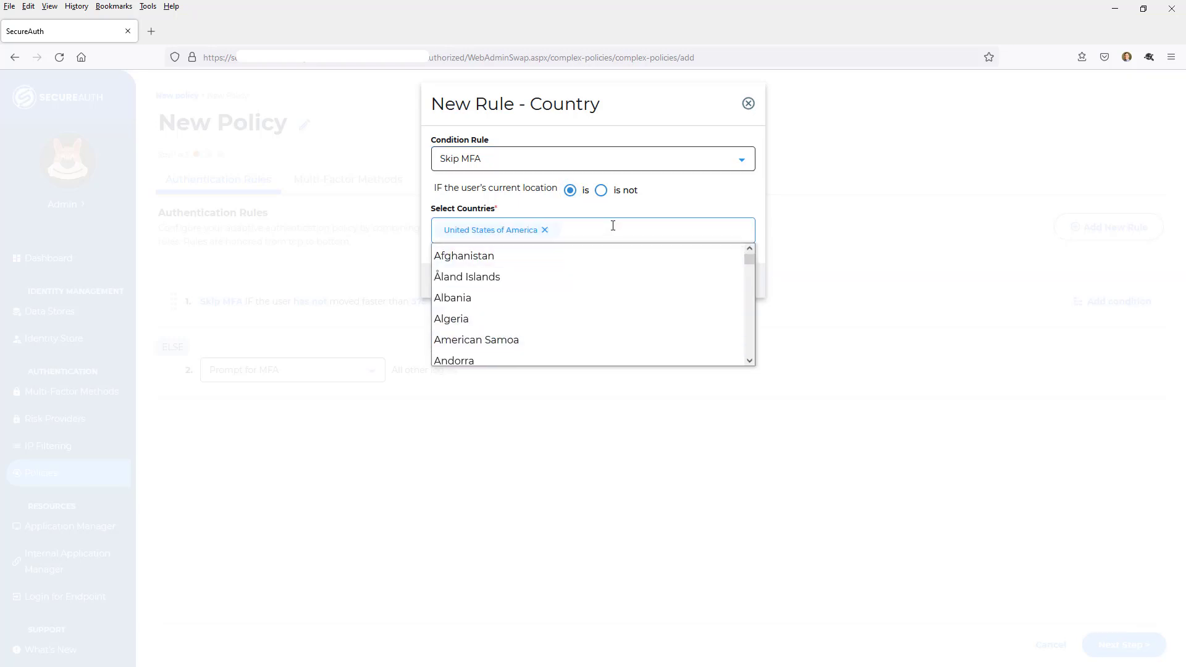
{"action": "type", "text": "cana"}
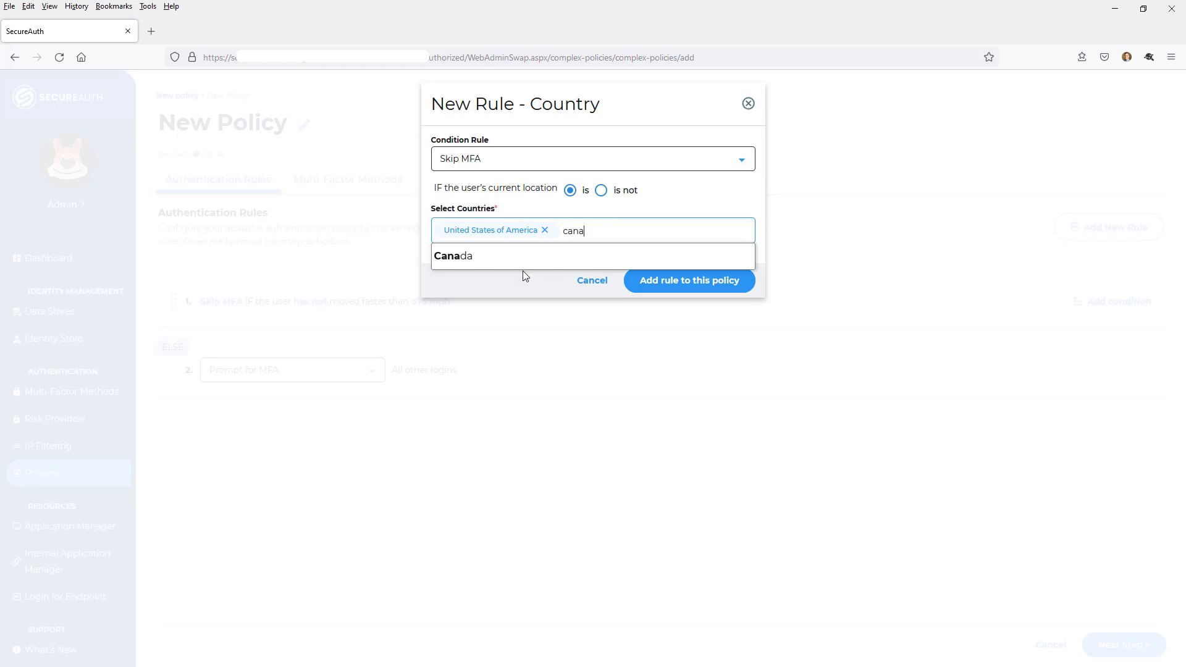
{"action": "left_click", "coordinate": [472, 258]}
{"action": "left_click", "coordinate": [692, 209]}
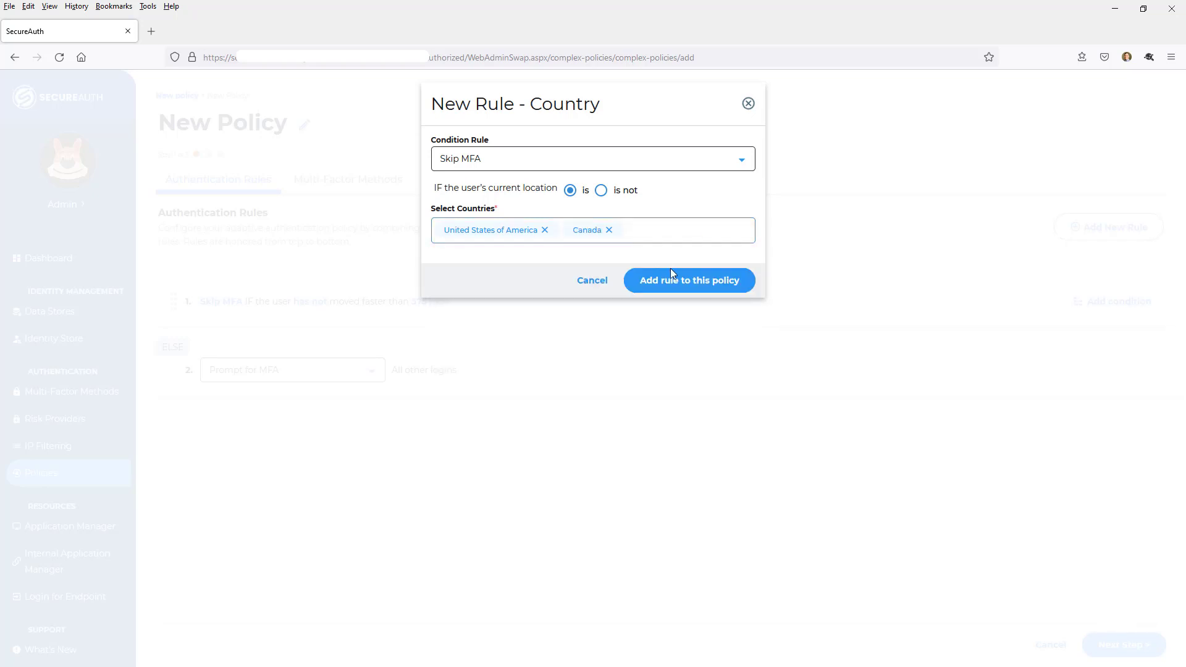
{"action": "left_click", "coordinate": [673, 274]}
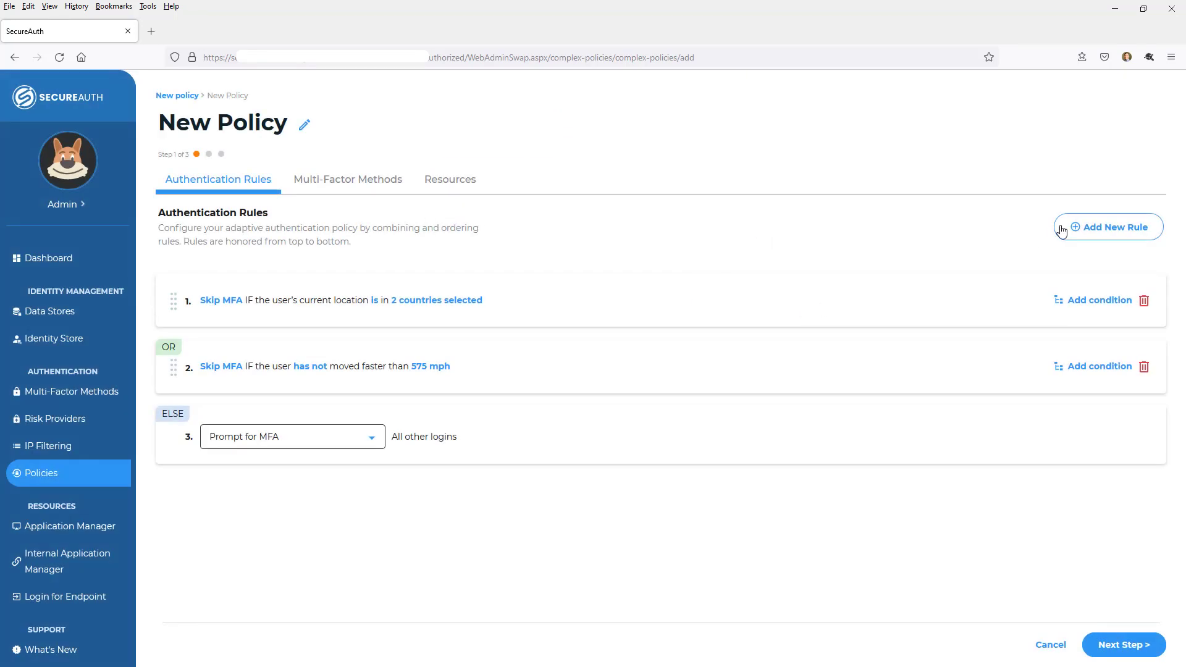
Add a second Country rule that blocks logins from Ukraine
{"action": "left_click", "coordinate": [1063, 229]}
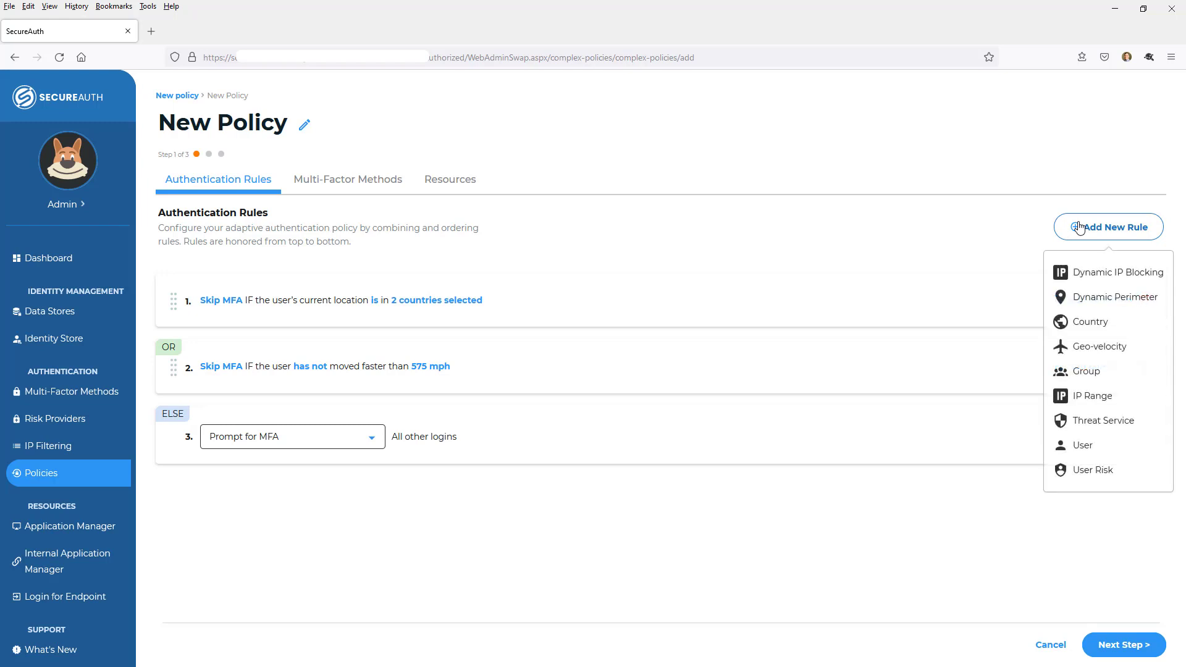
{"action": "left_click", "coordinate": [1089, 331]}
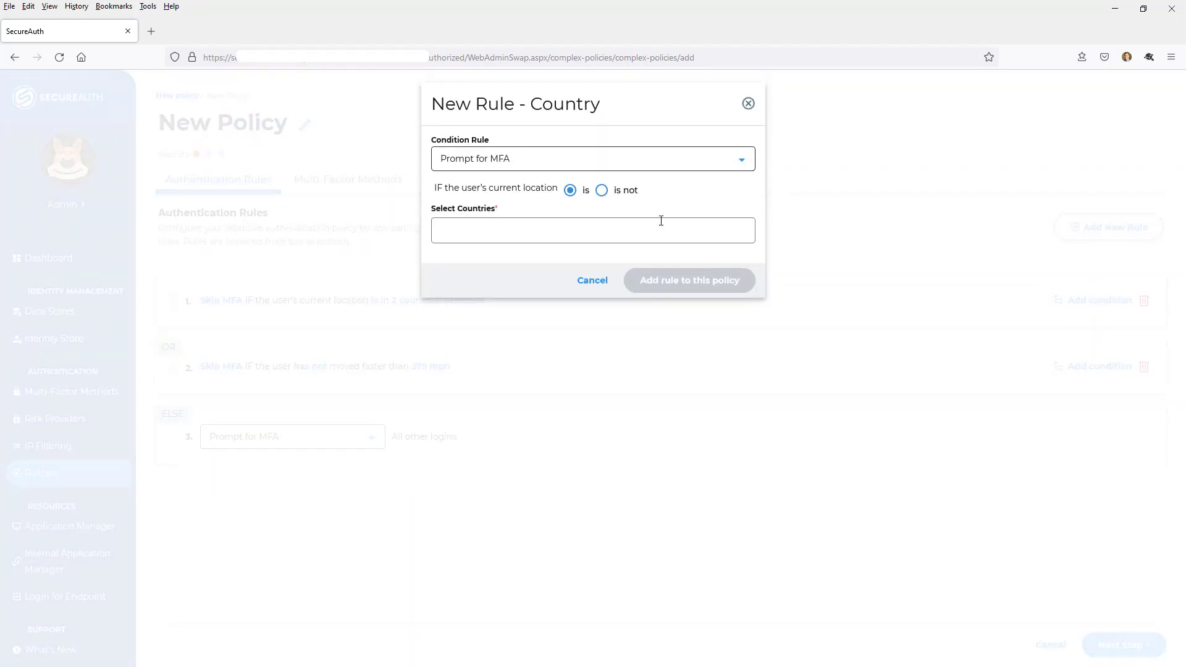
{"action": "left_click", "coordinate": [566, 166]}
{"action": "left_click", "coordinate": [449, 212]}
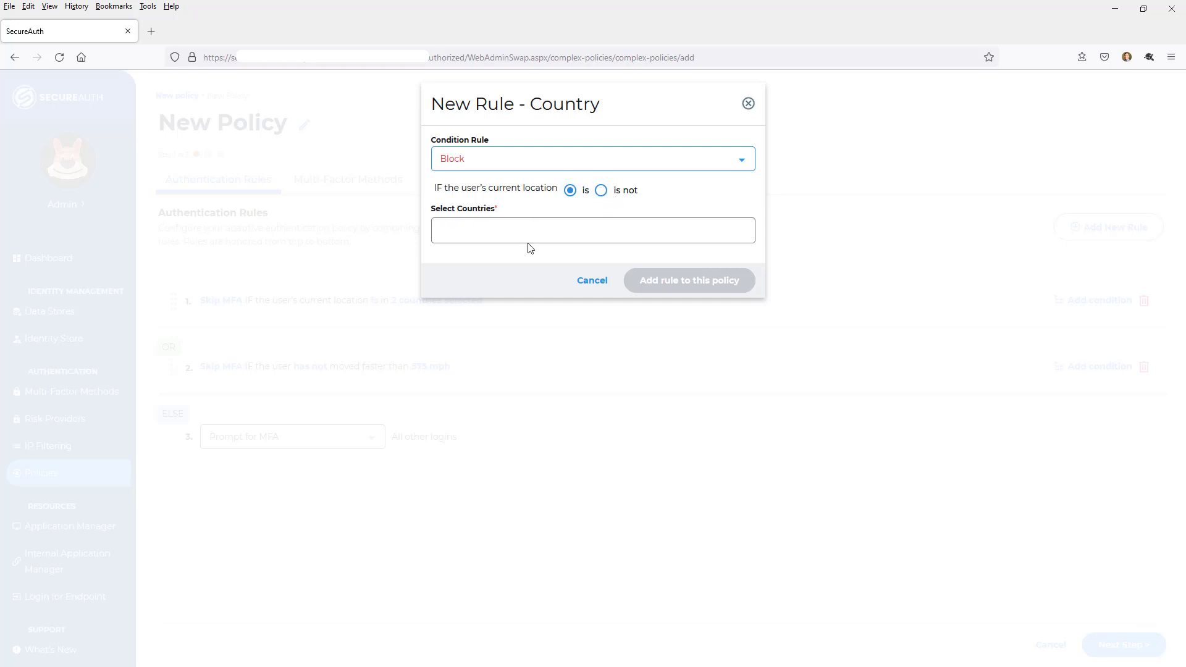
{"action": "left_click", "coordinate": [538, 224]}
{"action": "type", "text": "u"}
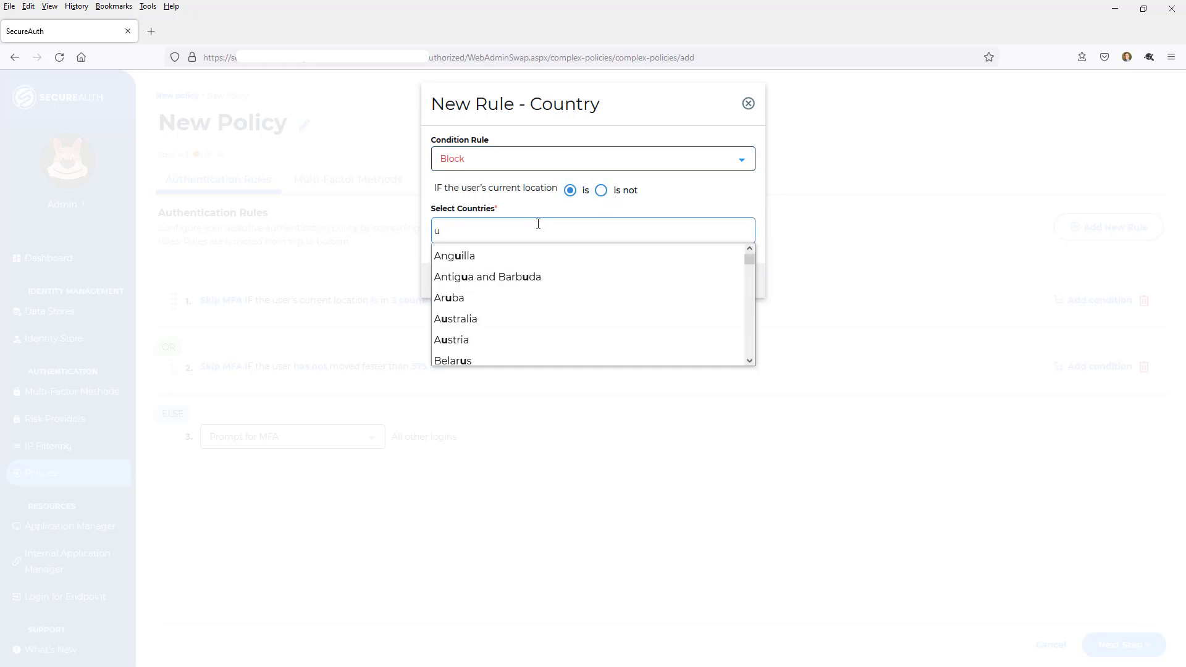
{"action": "type", "text": "kr"}
{"action": "left_click", "coordinate": [490, 255]}
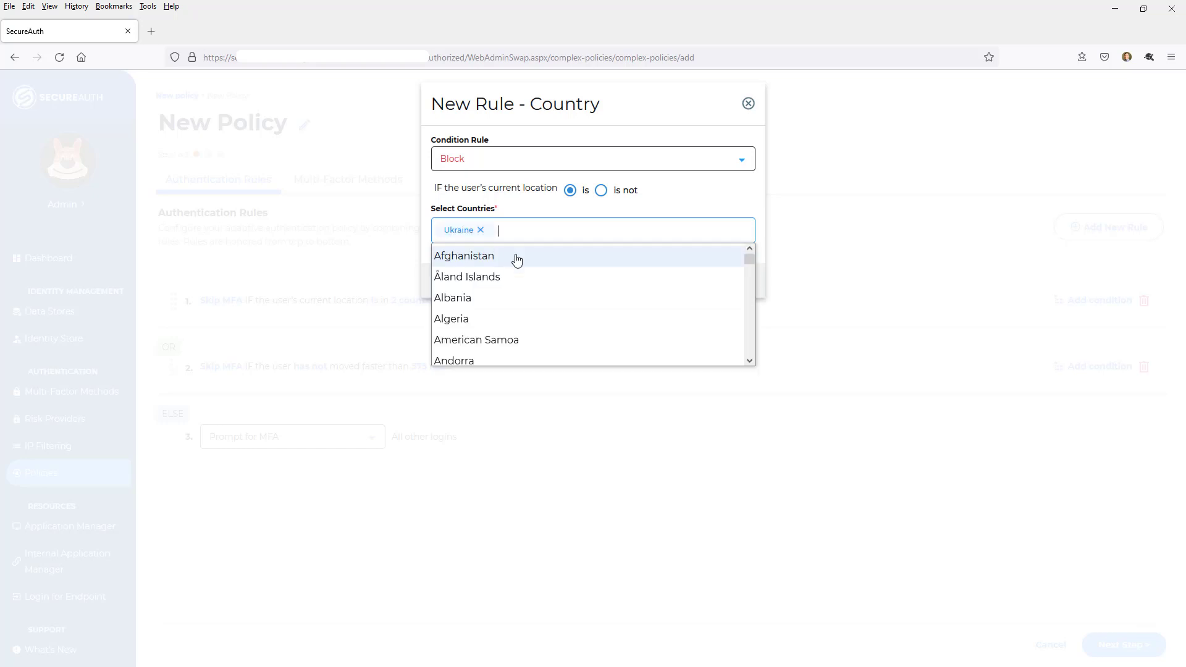
{"action": "left_click", "coordinate": [720, 213]}
{"action": "left_click", "coordinate": [687, 281]}
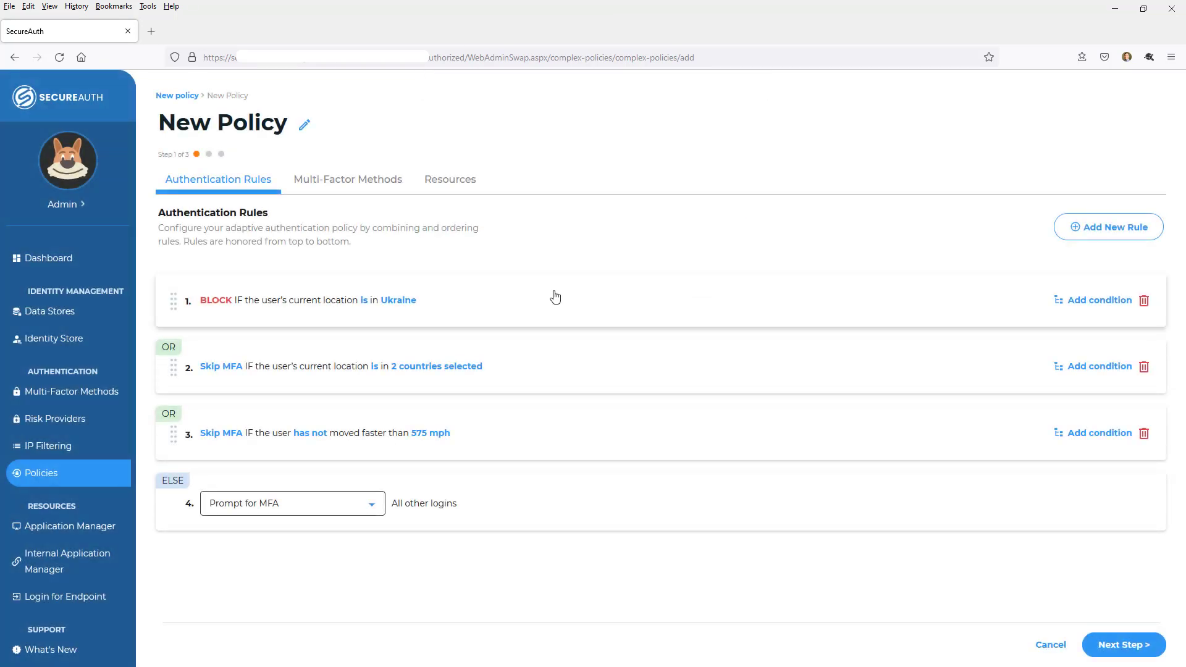
Add a Threat Service rule that prompts for MFA at the Medium level only
{"action": "left_click", "coordinate": [1081, 227]}
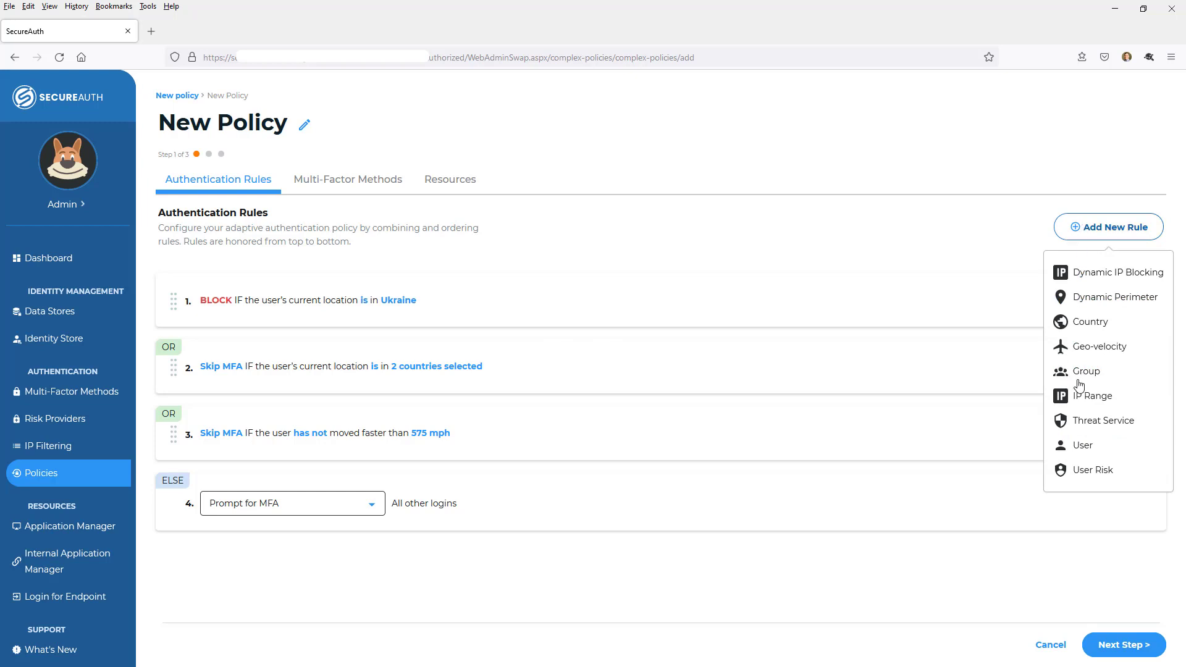
{"action": "left_click", "coordinate": [1098, 421]}
{"action": "left_click", "coordinate": [502, 201]}
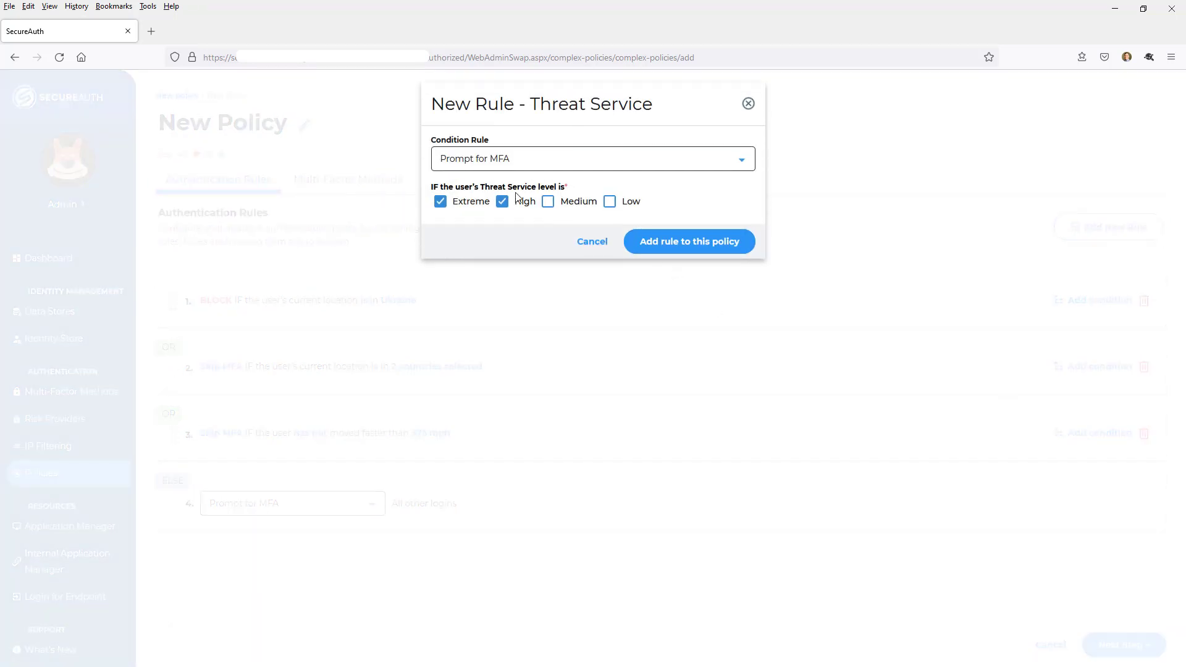
{"action": "left_click", "coordinate": [440, 202]}
{"action": "left_click", "coordinate": [548, 201]}
{"action": "left_click", "coordinate": [502, 202]}
{"action": "left_click", "coordinate": [440, 201]}
{"action": "left_click", "coordinate": [645, 242]}
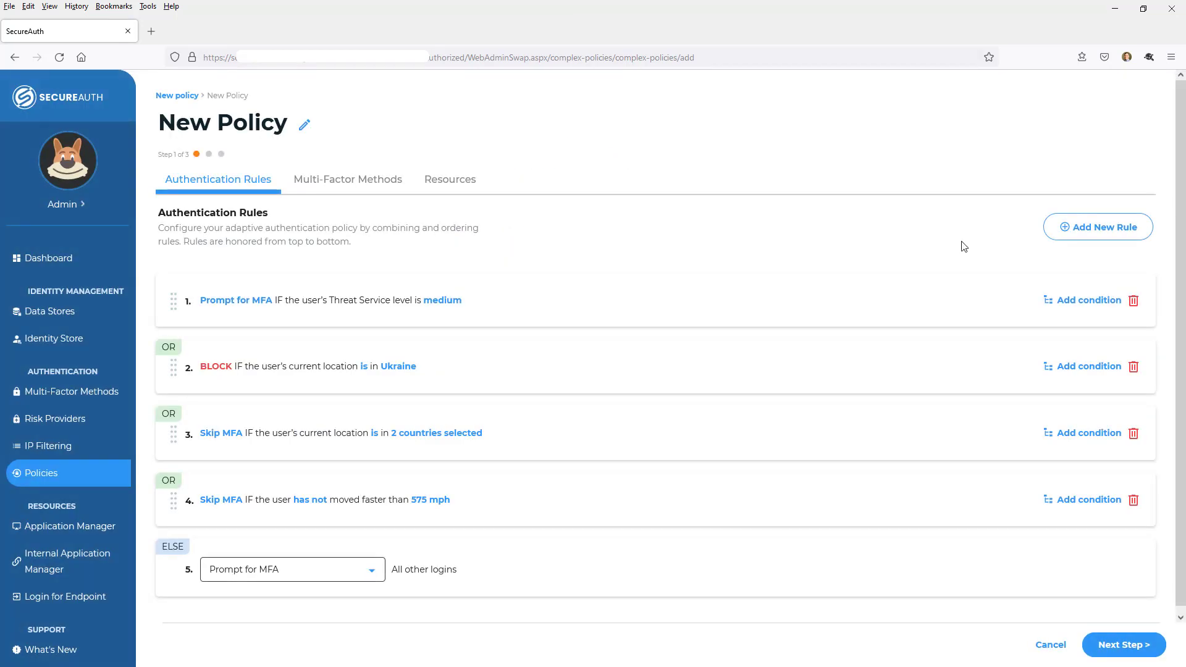
Add a User Risk rule that blocks logins when risk is High only
{"action": "left_click", "coordinate": [1112, 228]}
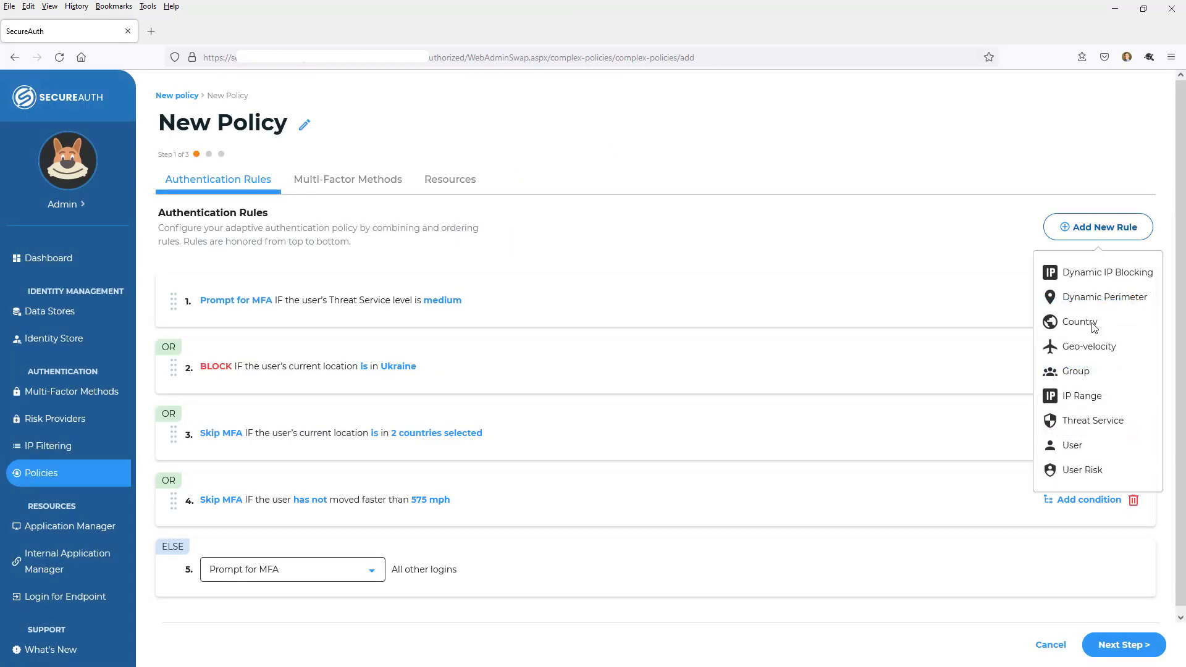
{"action": "left_click", "coordinate": [1082, 470]}
{"action": "left_click", "coordinate": [486, 201]}
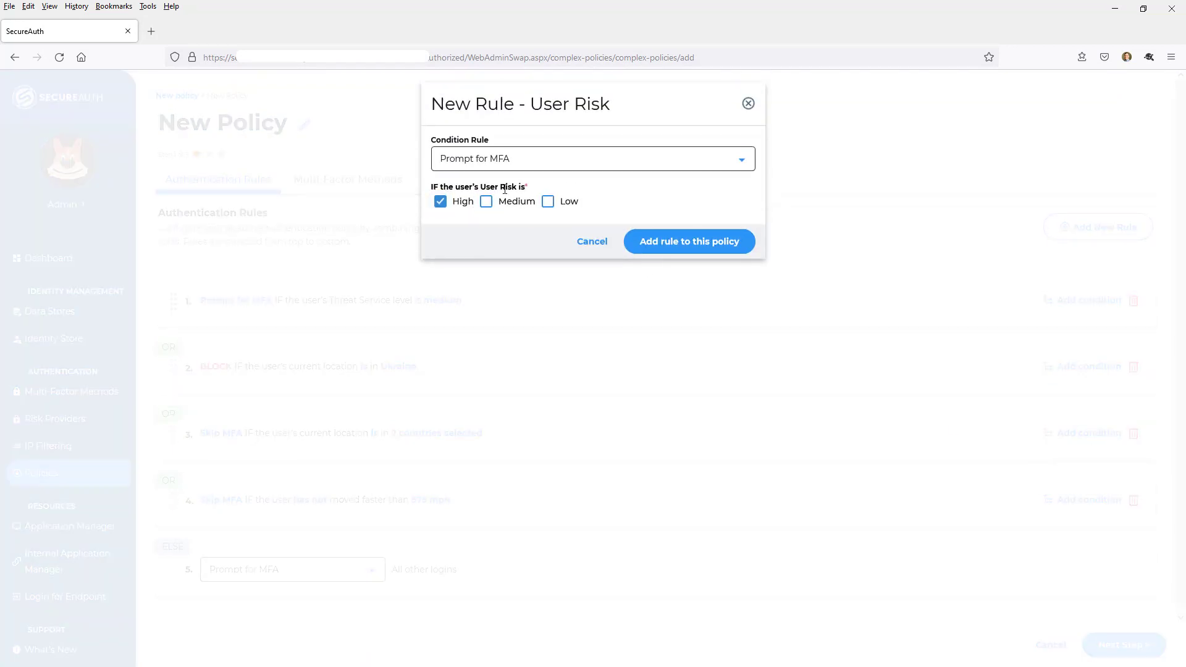
{"action": "left_click", "coordinate": [532, 162]}
{"action": "left_click", "coordinate": [455, 217]}
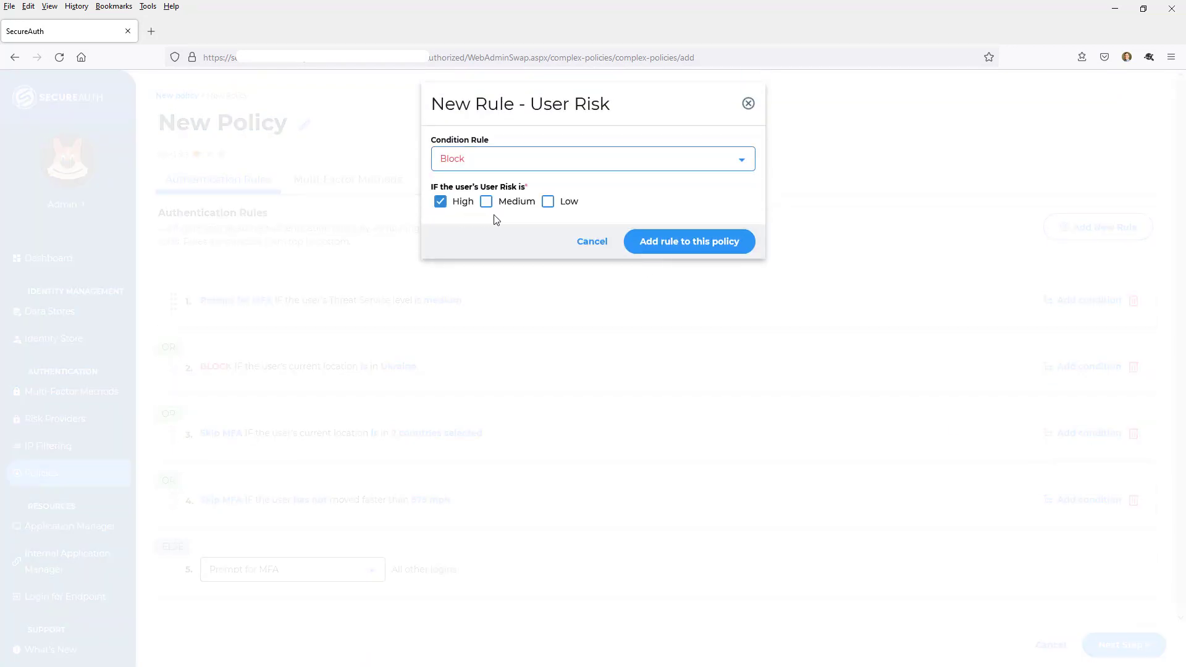
{"action": "left_click", "coordinate": [683, 241]}
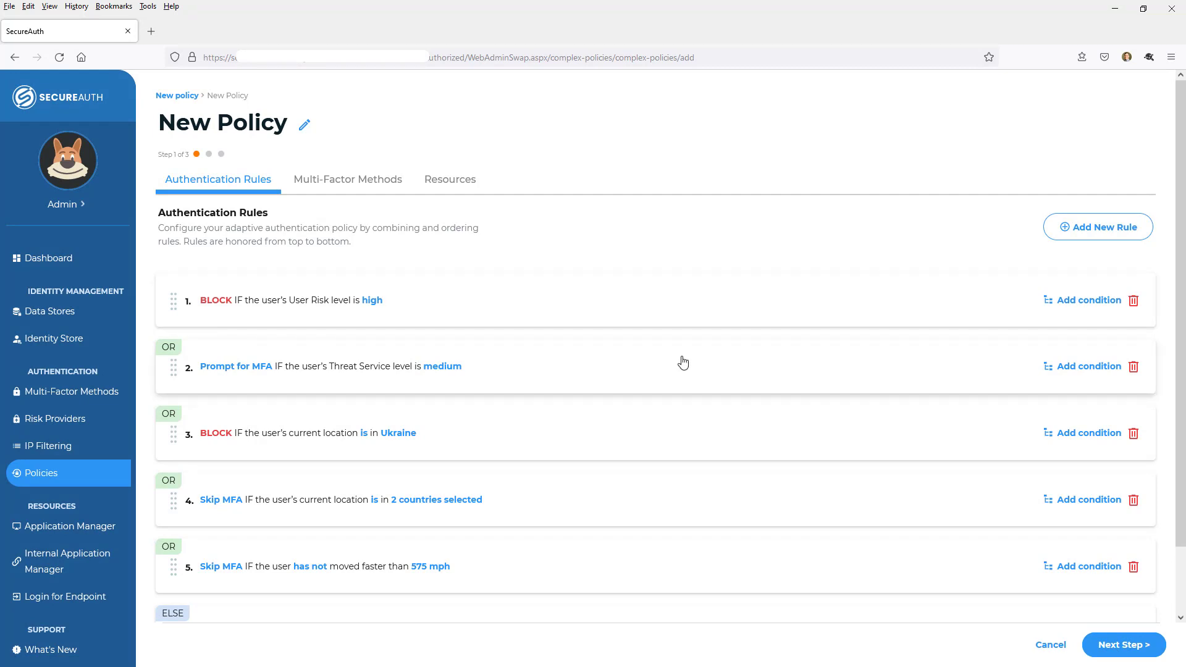
Attach a User 'is' condition with a specific user ID to rule 2
{"action": "left_click", "coordinate": [1073, 373]}
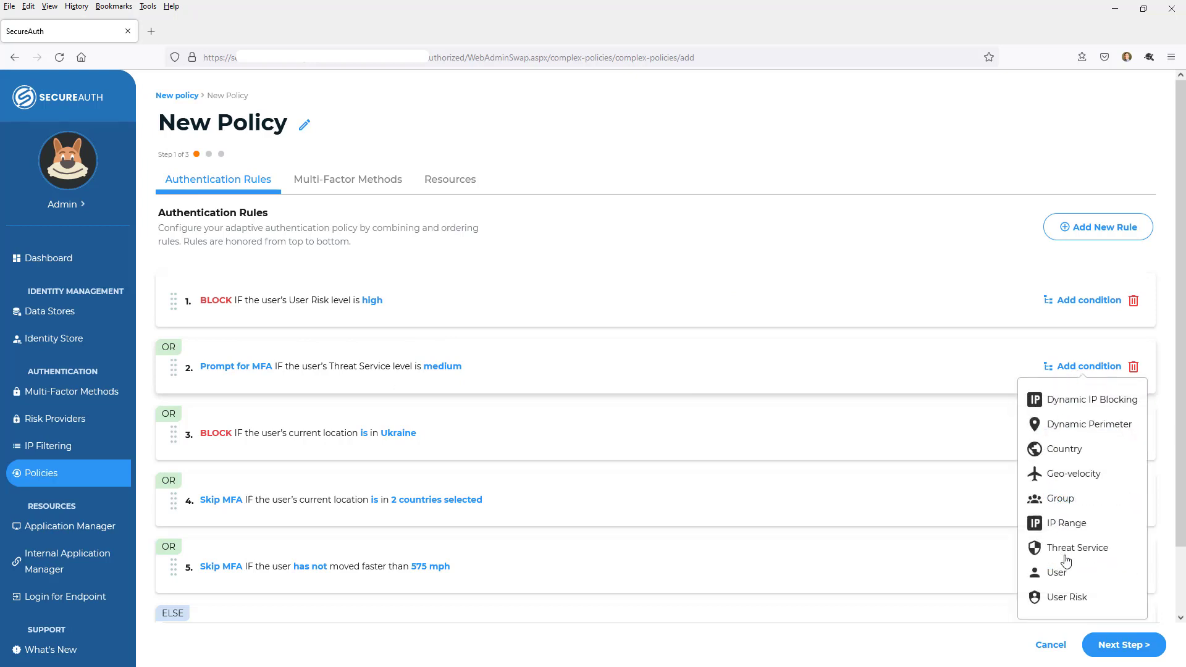
{"action": "left_click", "coordinate": [1057, 575]}
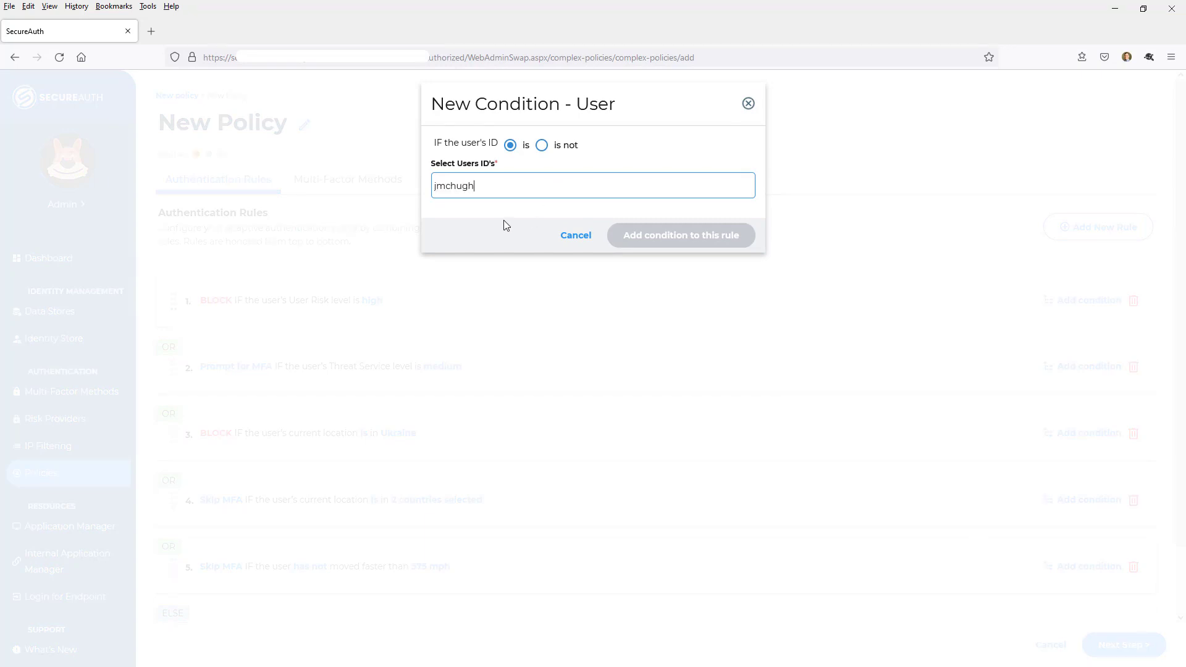
{"action": "left_click", "coordinate": [649, 235]}
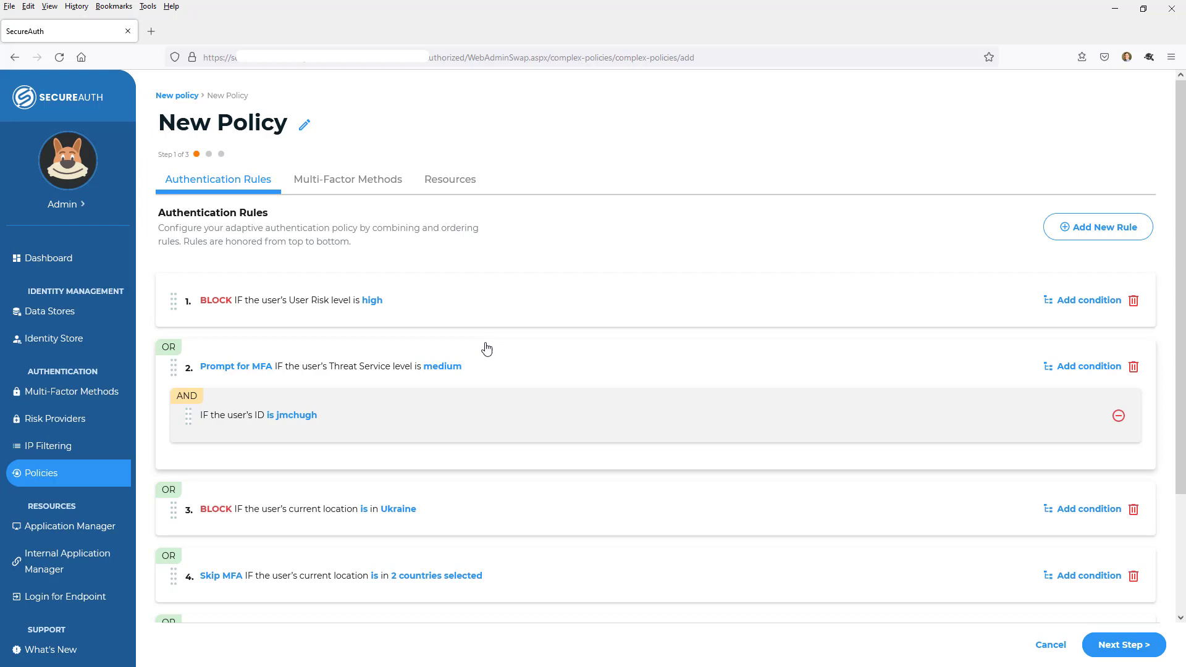
Move the User Risk block rule below the Threat Service rule and make the ELSE fallback Run Device/Browser Recognition
{"action": "left_click_drag", "start_coordinate": [173, 300], "coordinate": [166, 437]}
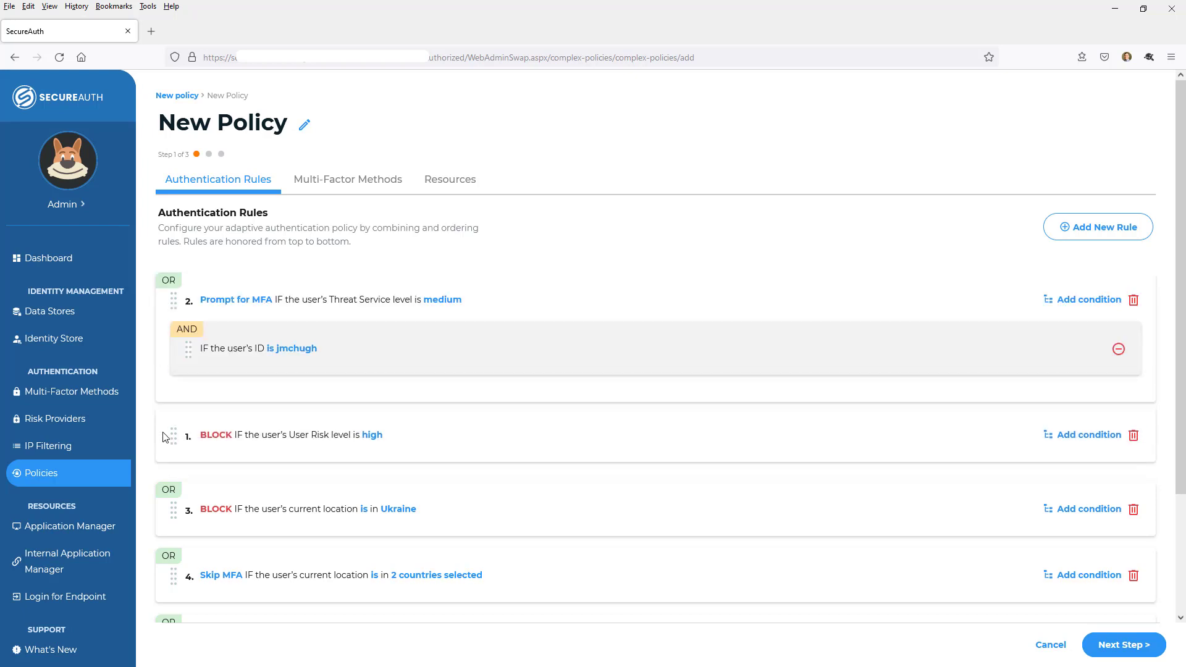
{"action": "scroll", "coordinate": [321, 392], "scroll_direction": "down", "scroll_amount": 3}
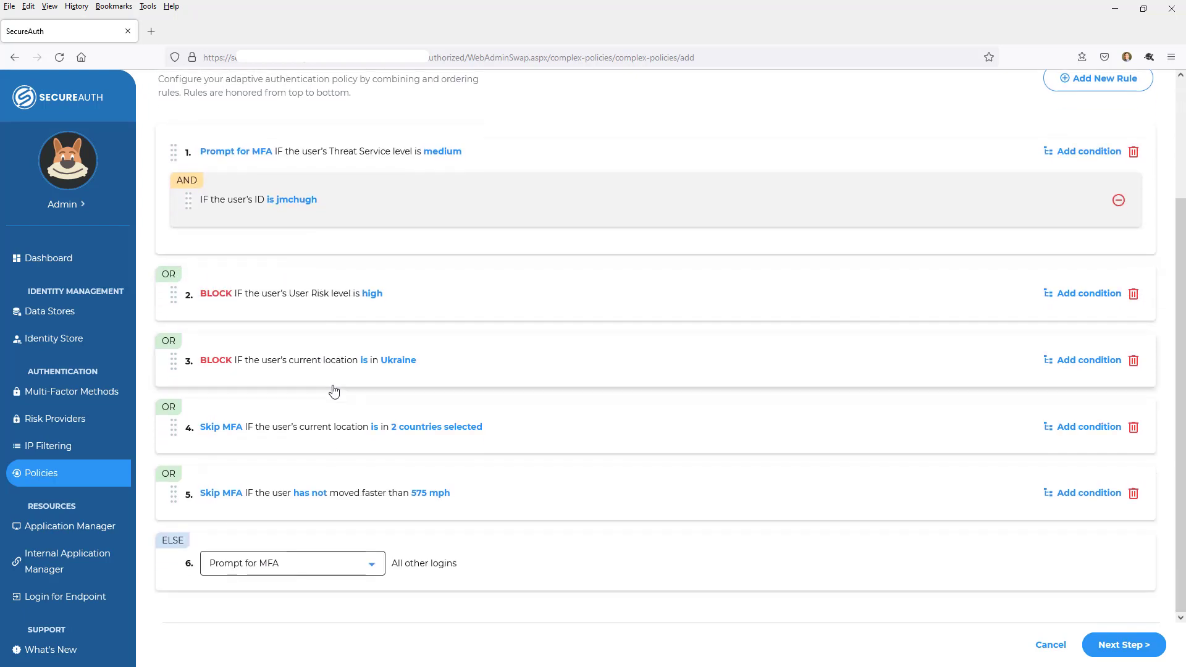
{"action": "left_click", "coordinate": [253, 573]}
{"action": "left_click", "coordinate": [248, 621]}
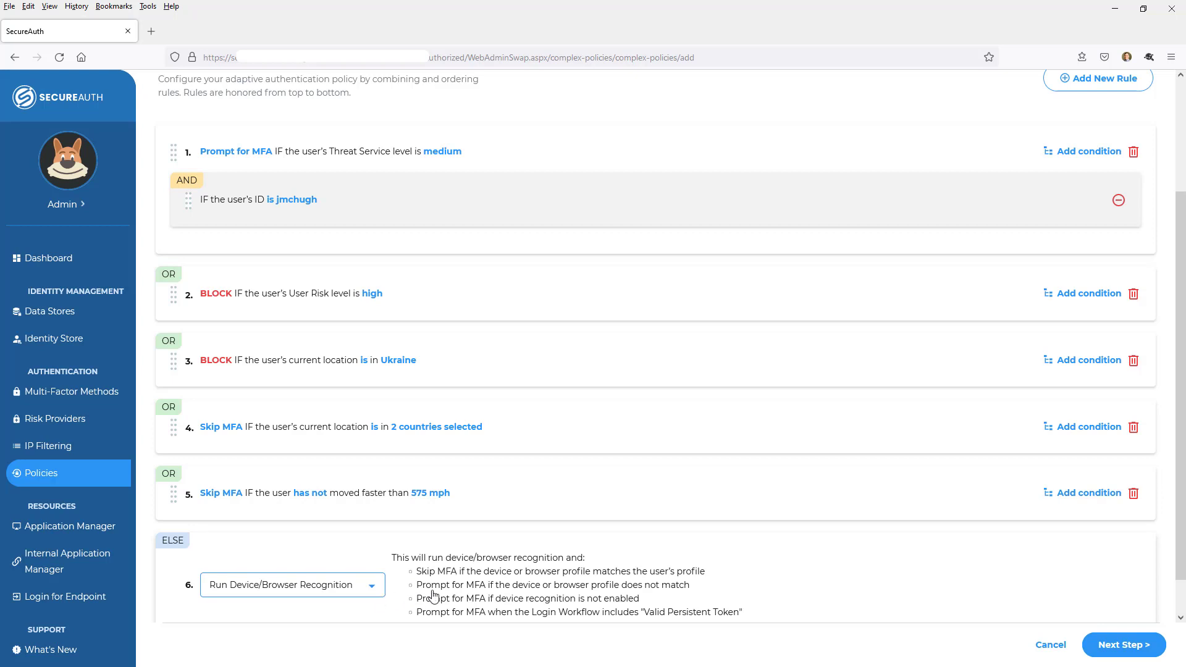
{"action": "scroll", "coordinate": [516, 568], "scroll_direction": "up", "scroll_amount": 3}
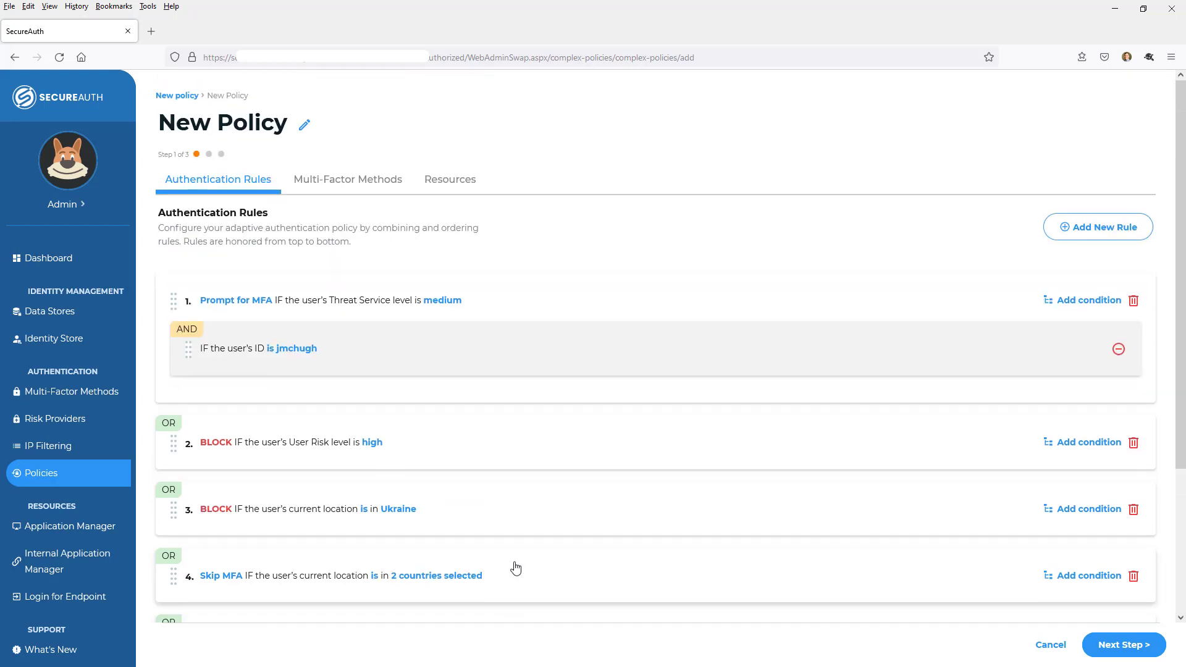
{"action": "scroll", "coordinate": [516, 568], "scroll_direction": "down", "scroll_amount": 3}
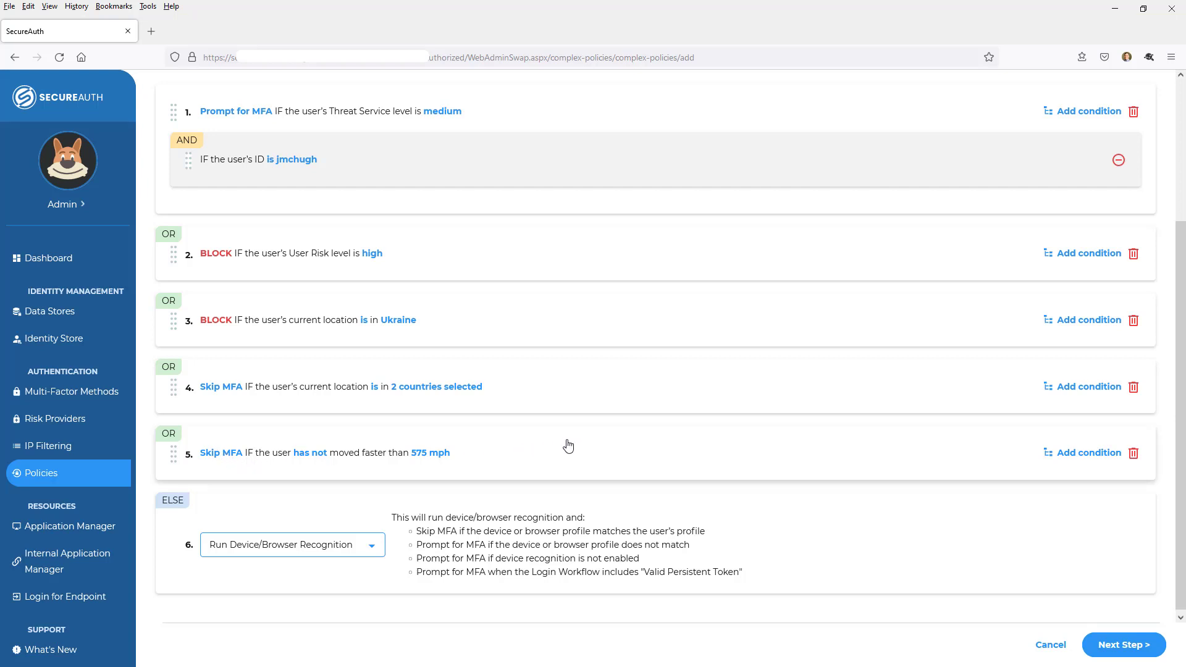
Advance to the MFA methods step and keep the current login workflow
{"action": "left_click", "coordinate": [1132, 644]}
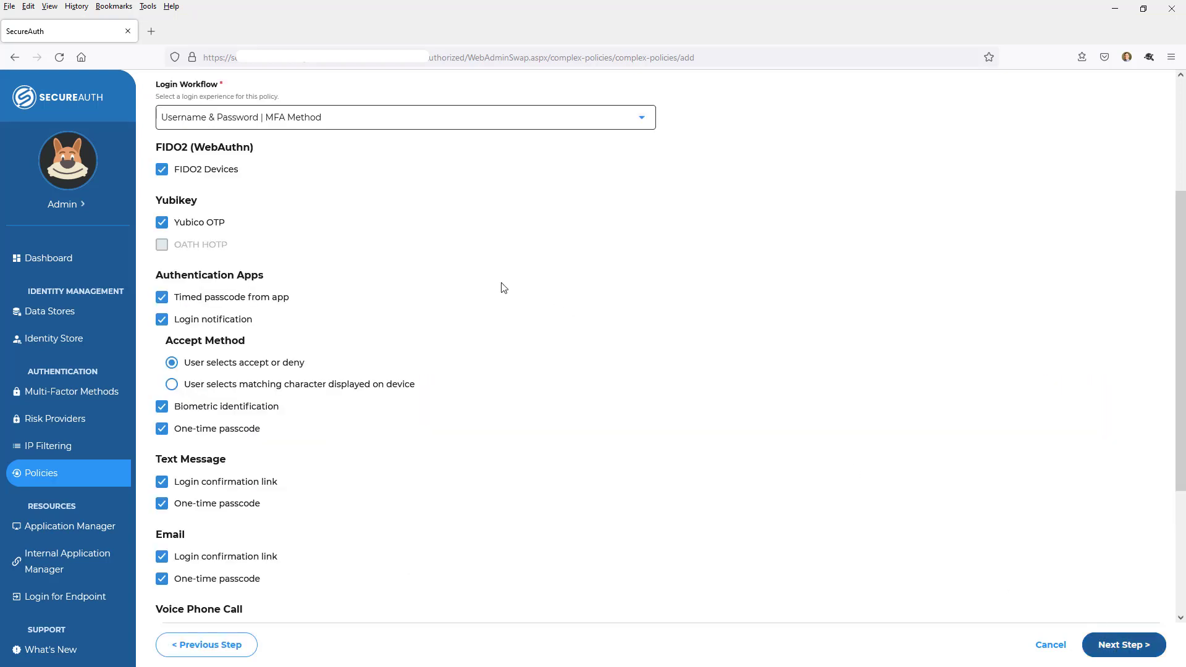
{"action": "scroll", "coordinate": [500, 260], "scroll_direction": "up", "scroll_amount": 3}
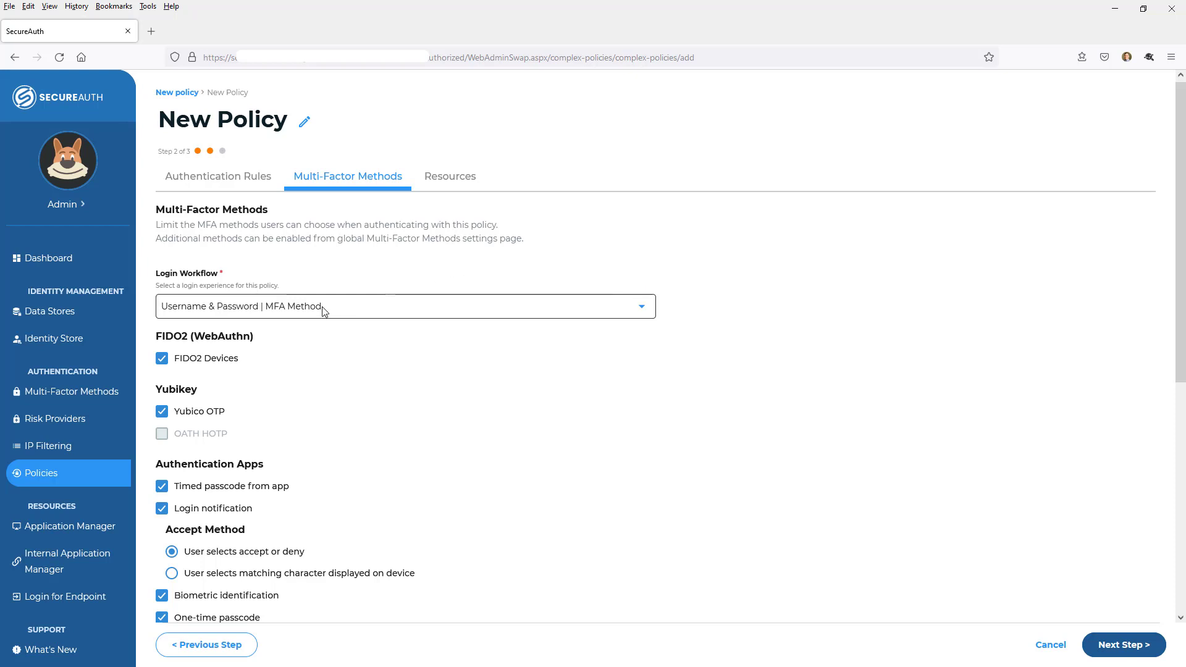
{"action": "left_click", "coordinate": [246, 310]}
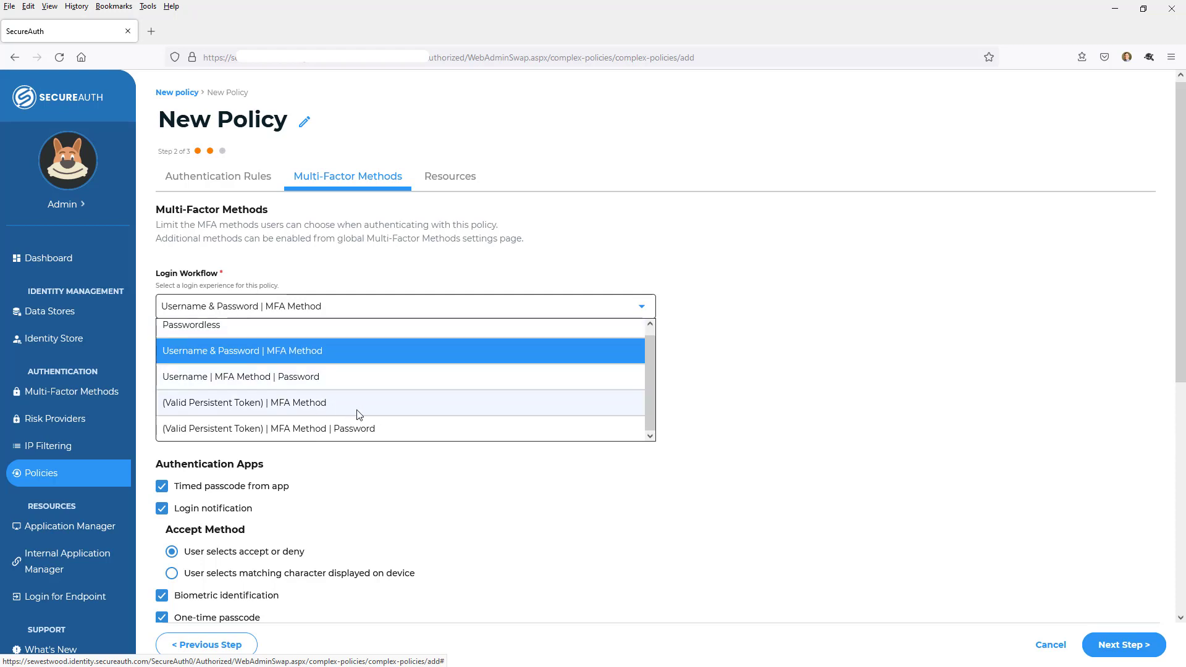
{"action": "left_click", "coordinate": [771, 356]}
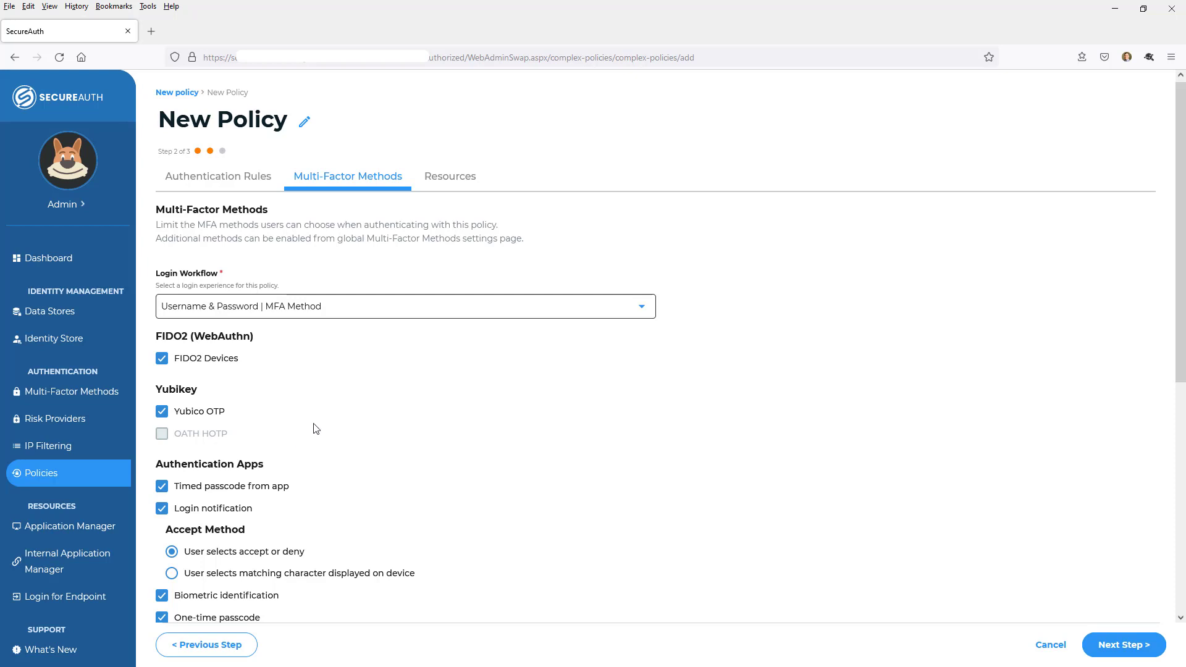
Uncheck Yubico OTP, Text Message one-time passcode and login confirmation link, then proceed to Resources
{"action": "left_click", "coordinate": [167, 413]}
{"action": "scroll", "coordinate": [368, 418], "scroll_direction": "down", "scroll_amount": 3}
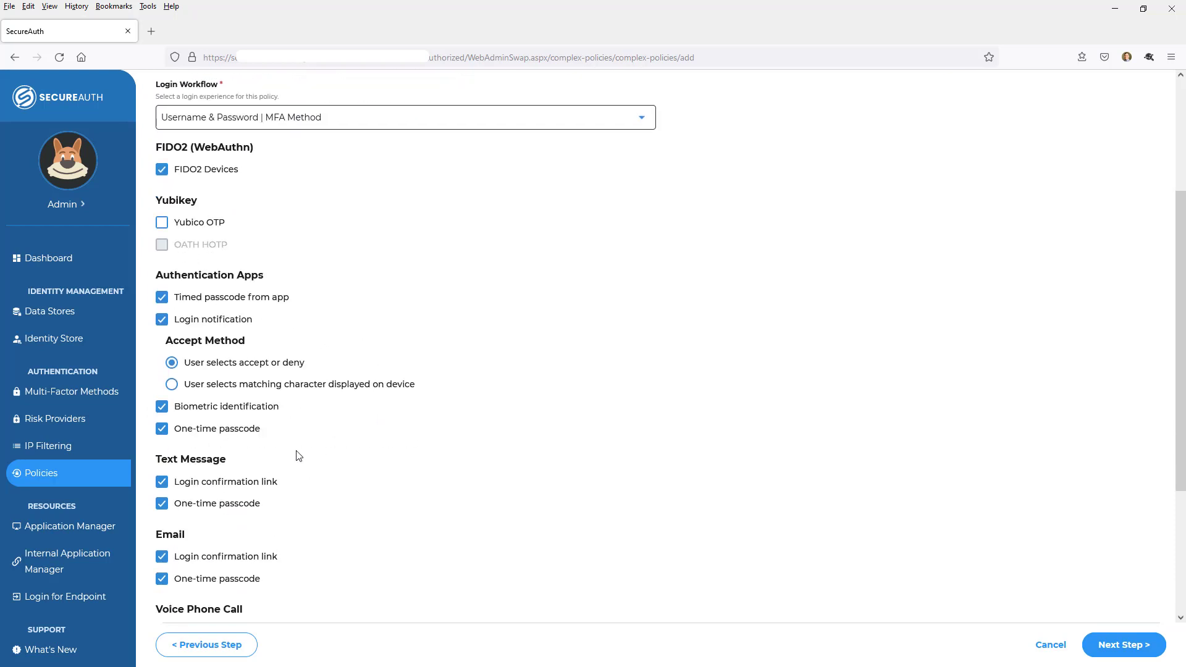
{"action": "left_click", "coordinate": [162, 505]}
{"action": "left_click", "coordinate": [162, 482]}
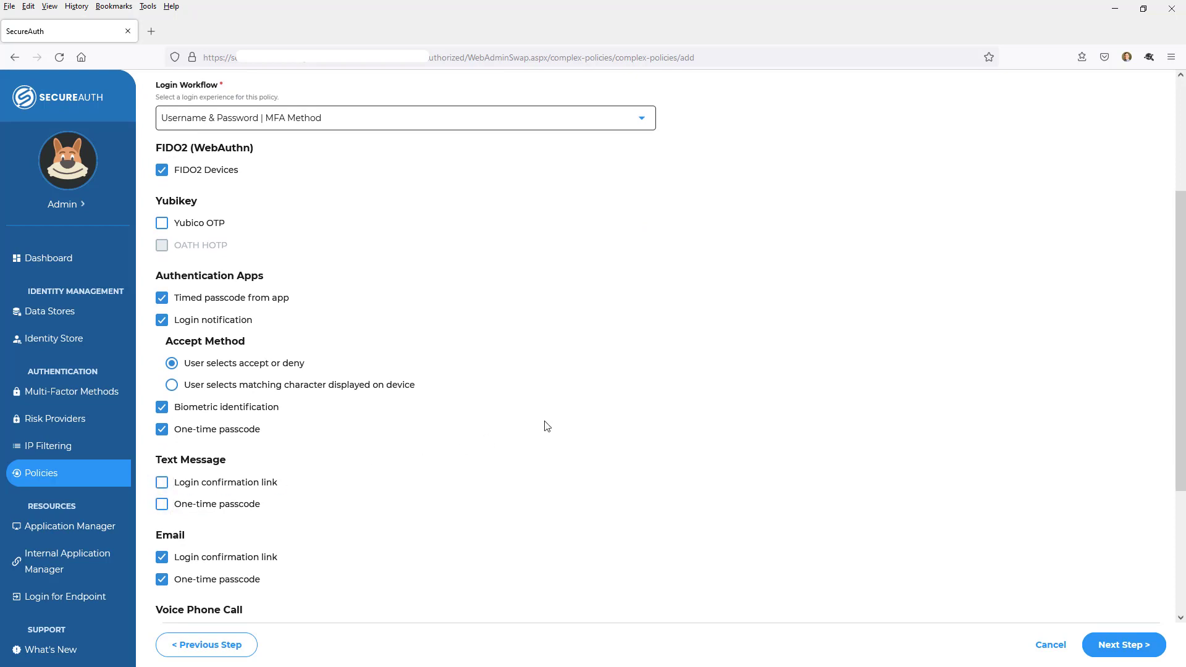
{"action": "scroll", "coordinate": [546, 423], "scroll_direction": "up", "scroll_amount": 2}
{"action": "scroll", "coordinate": [618, 433], "scroll_direction": "down", "scroll_amount": 3}
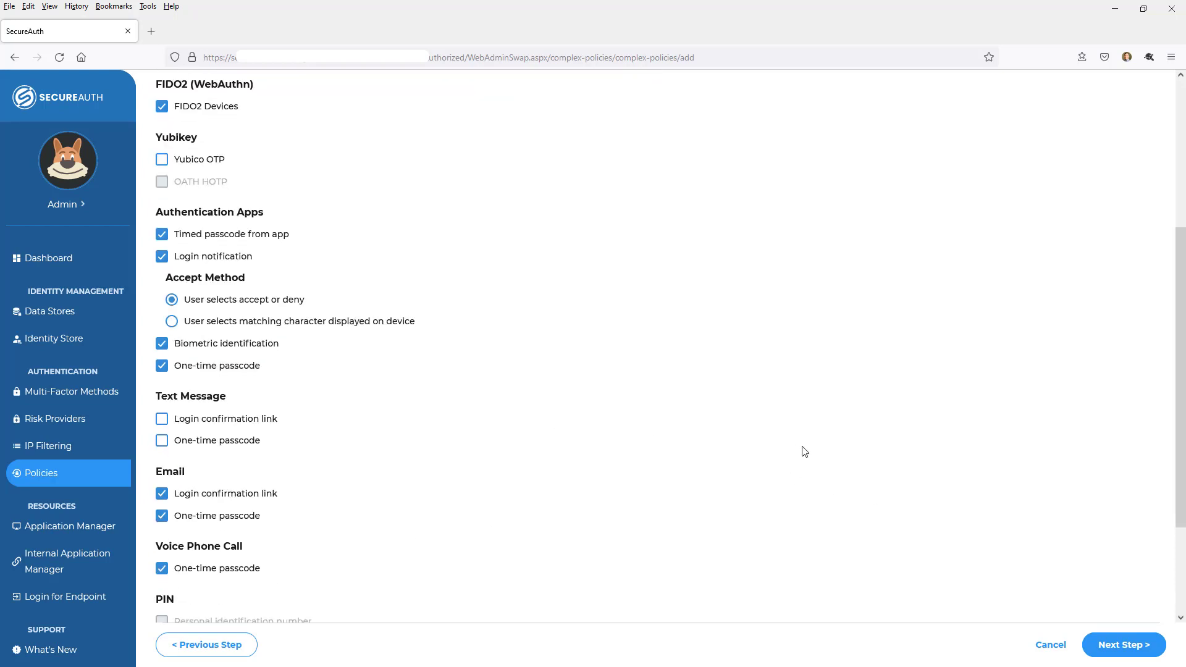
{"action": "left_click", "coordinate": [1114, 647]}
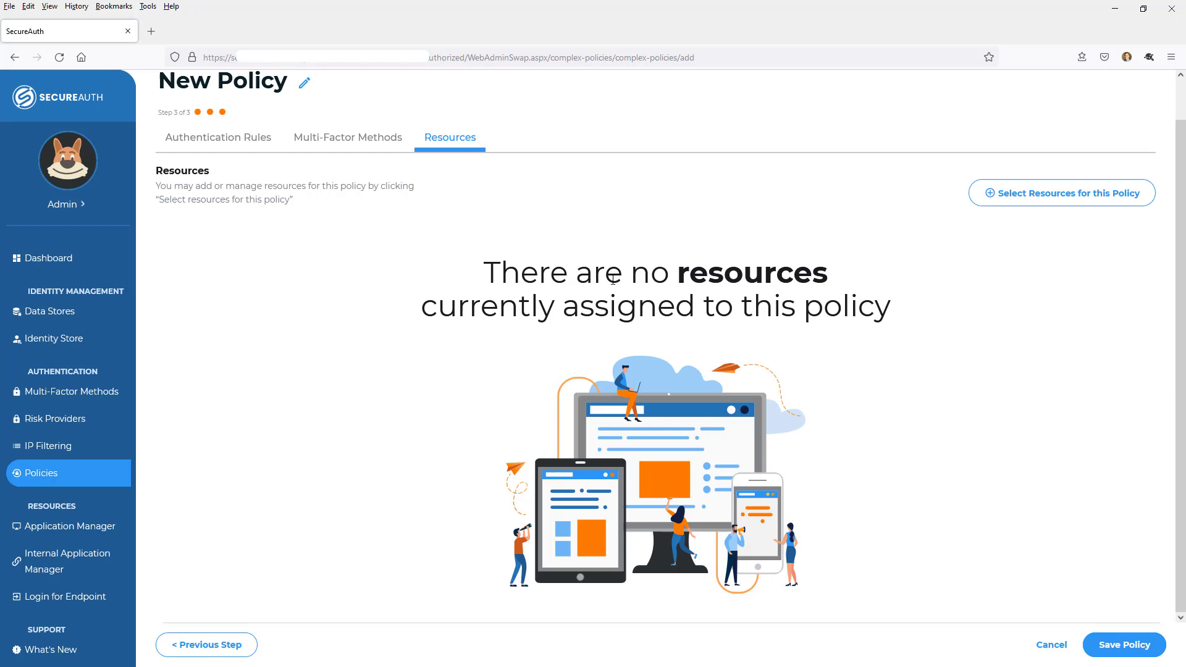
Add the Box app as the policy's resource and save the policy
{"action": "left_click", "coordinate": [1008, 195]}
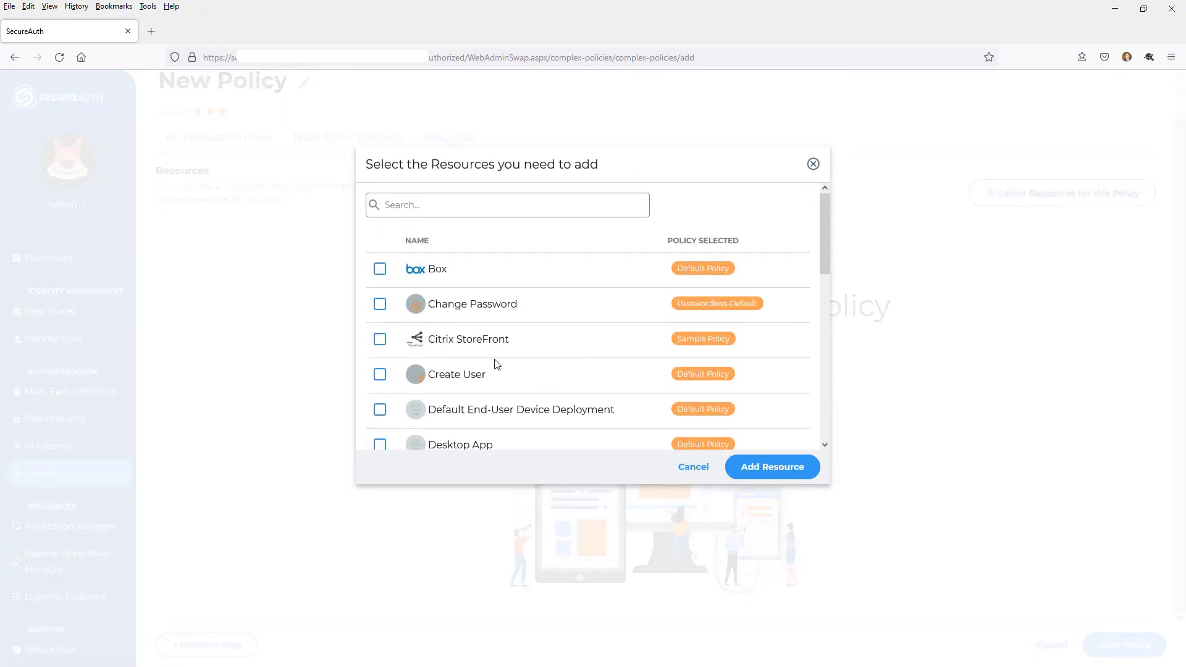
{"action": "left_click", "coordinate": [380, 270]}
{"action": "left_click", "coordinate": [773, 472]}
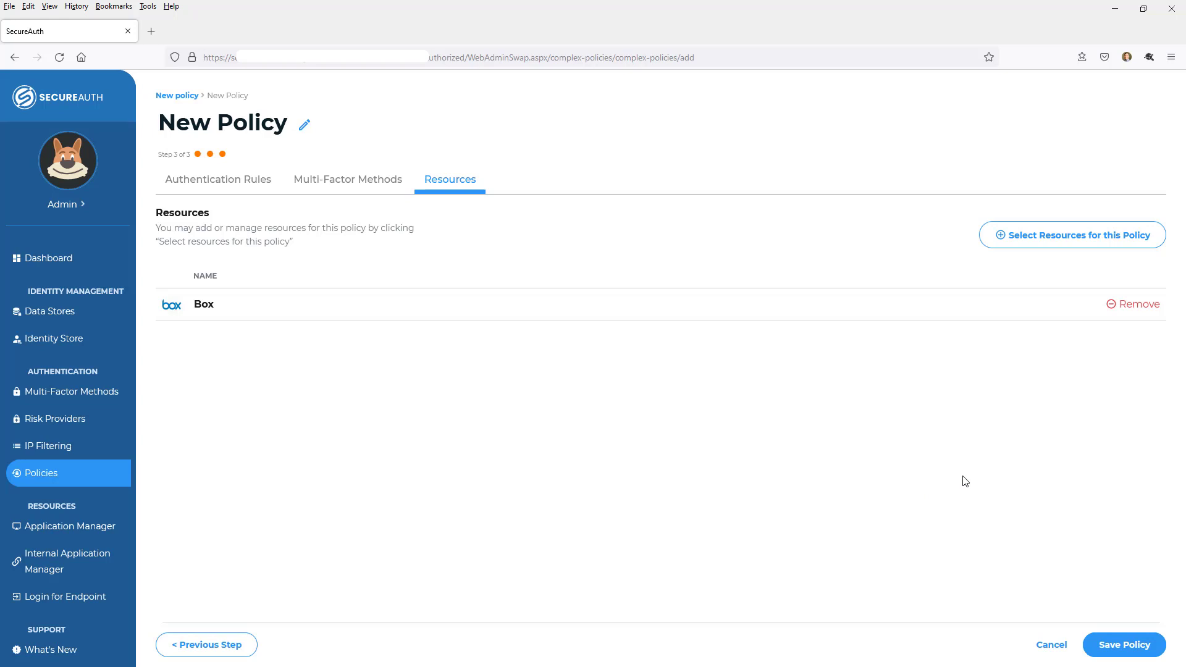
{"action": "left_click", "coordinate": [1123, 643]}
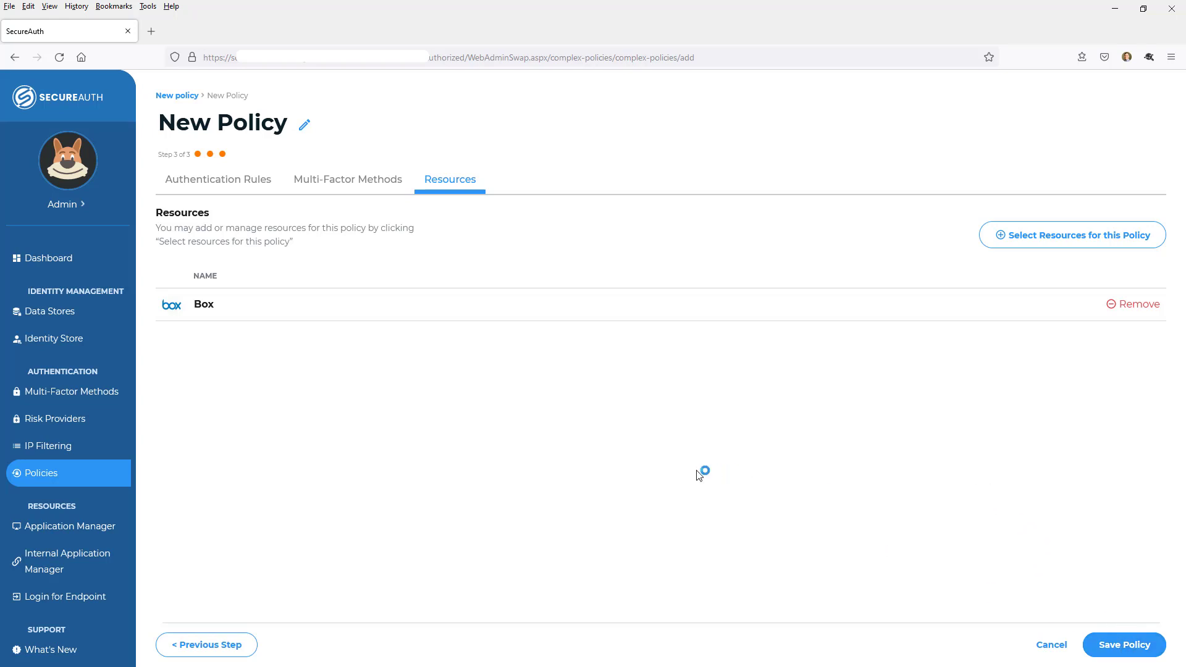